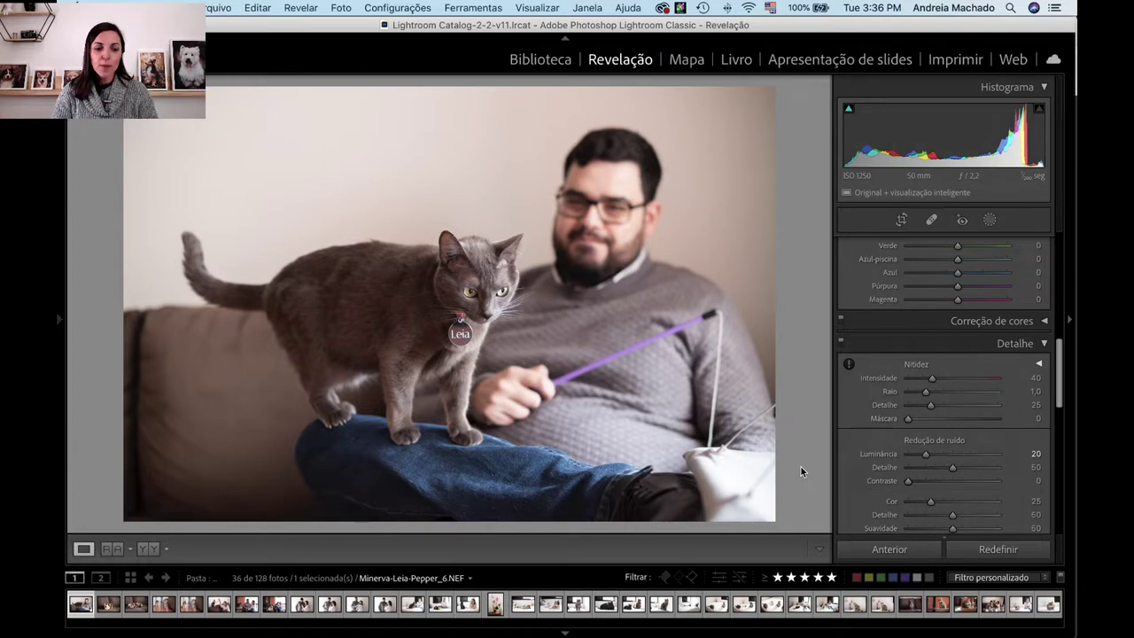
# - Check the first filmstrip photo's context menu, including Editar em, then dismiss it without choosing anything
pyautogui.rightClick(81, 605)
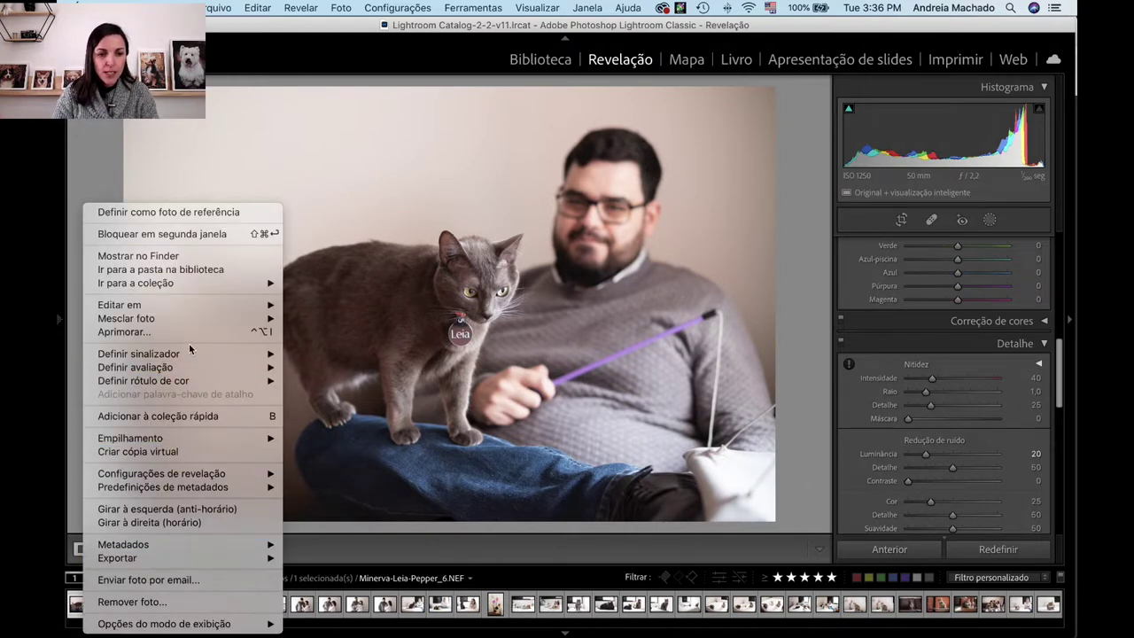
pyautogui.moveTo(120, 304)
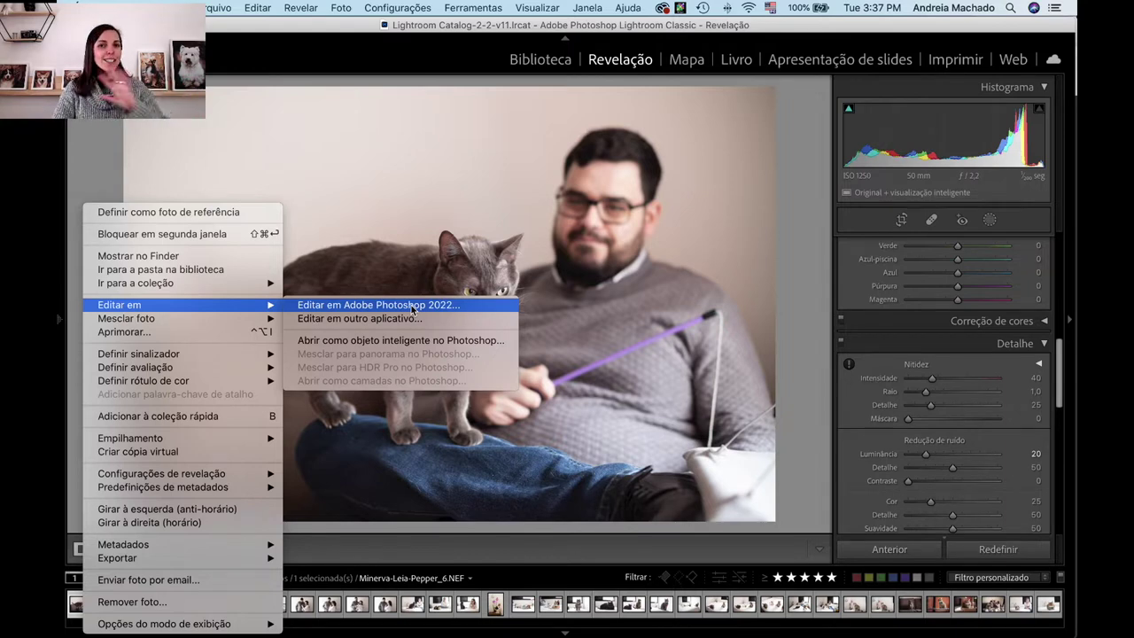
pyautogui.click(412, 305)
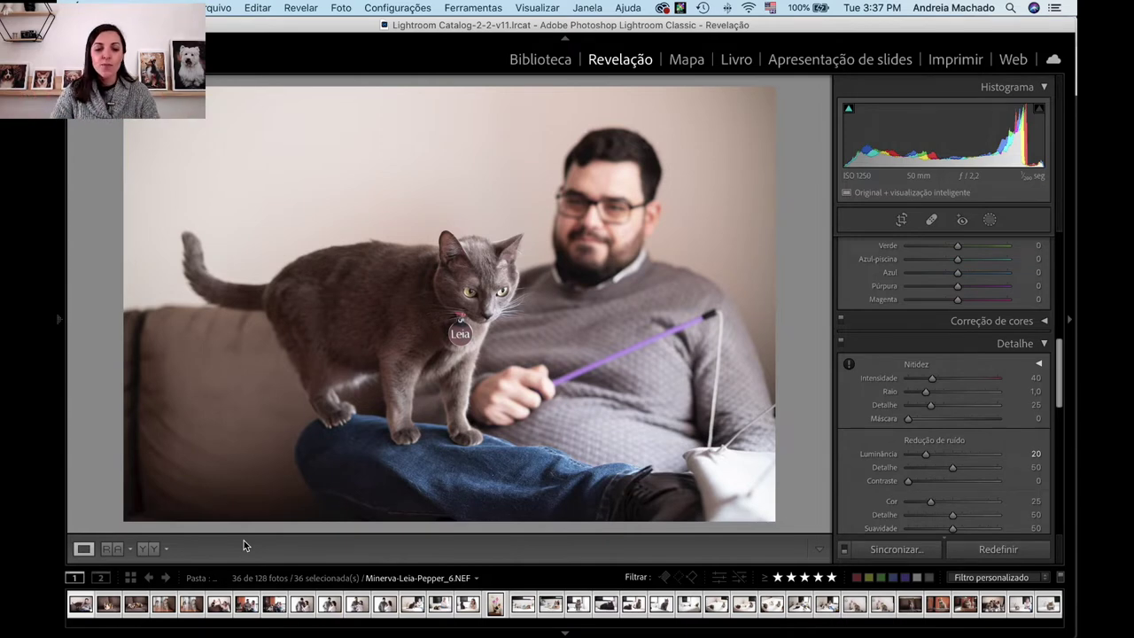
pyautogui.rightClick(222, 611)
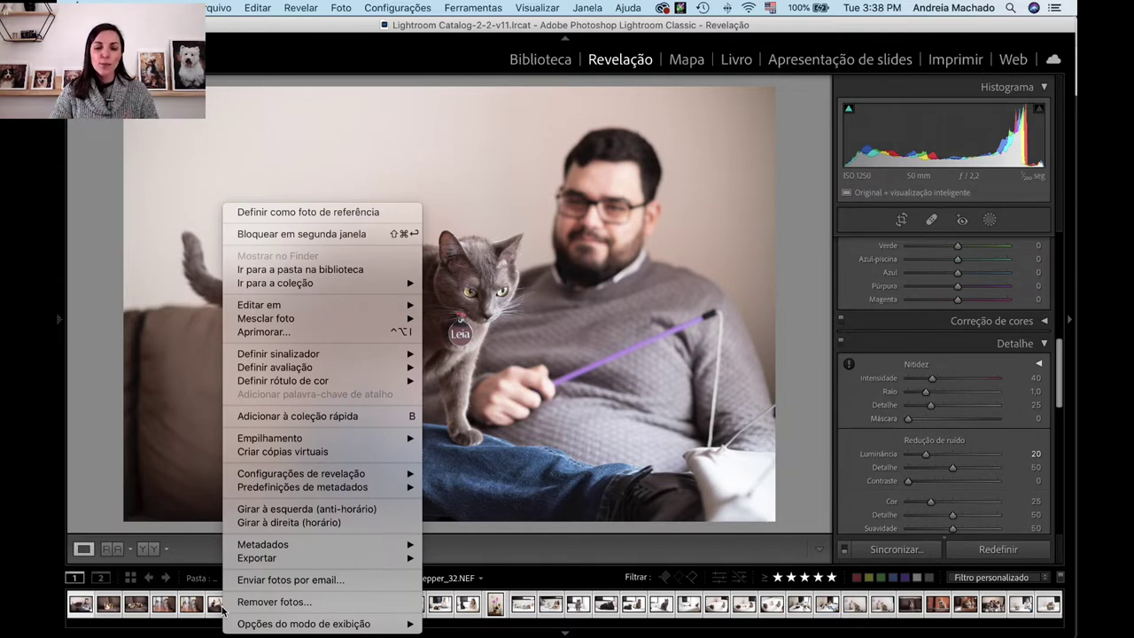
pyautogui.press('Escape')
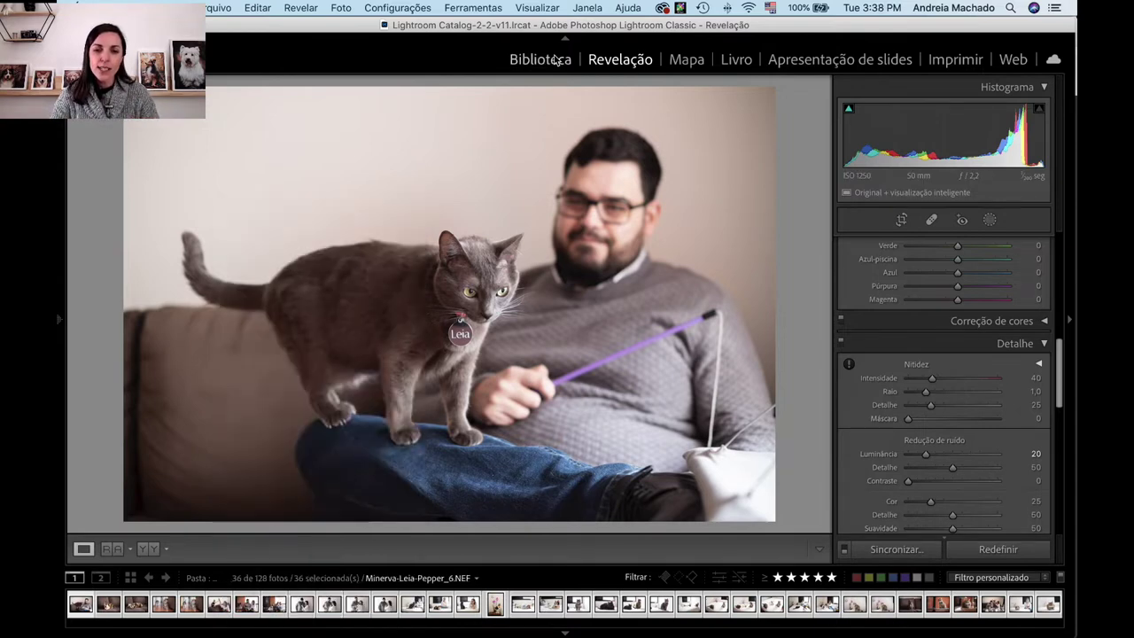
pyautogui.click(549, 60)
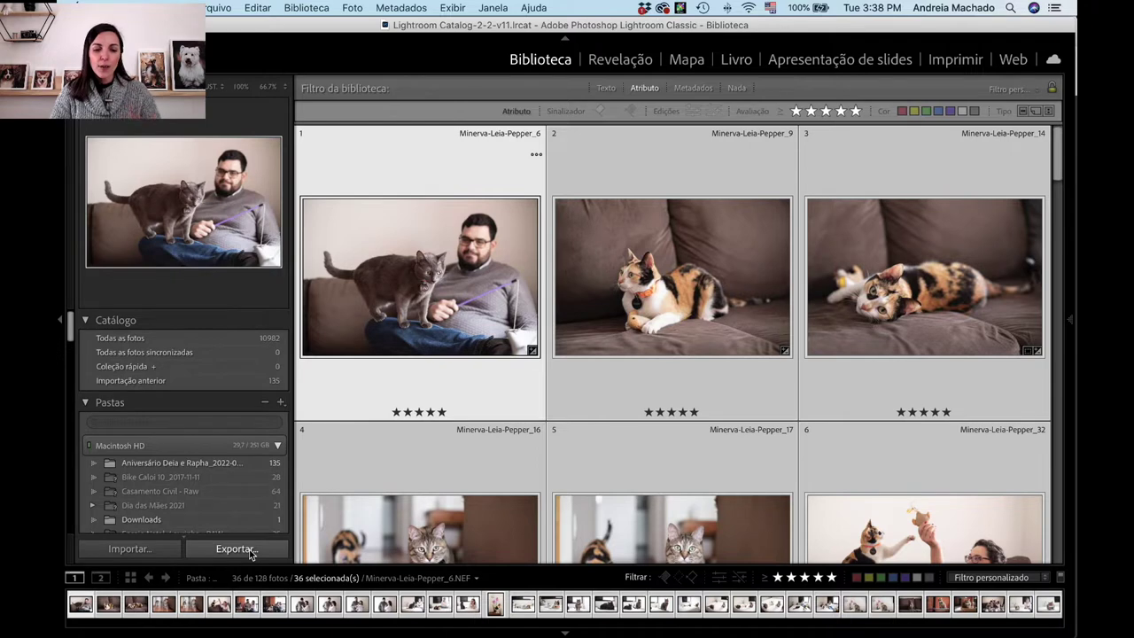
pyautogui.click(618, 62)
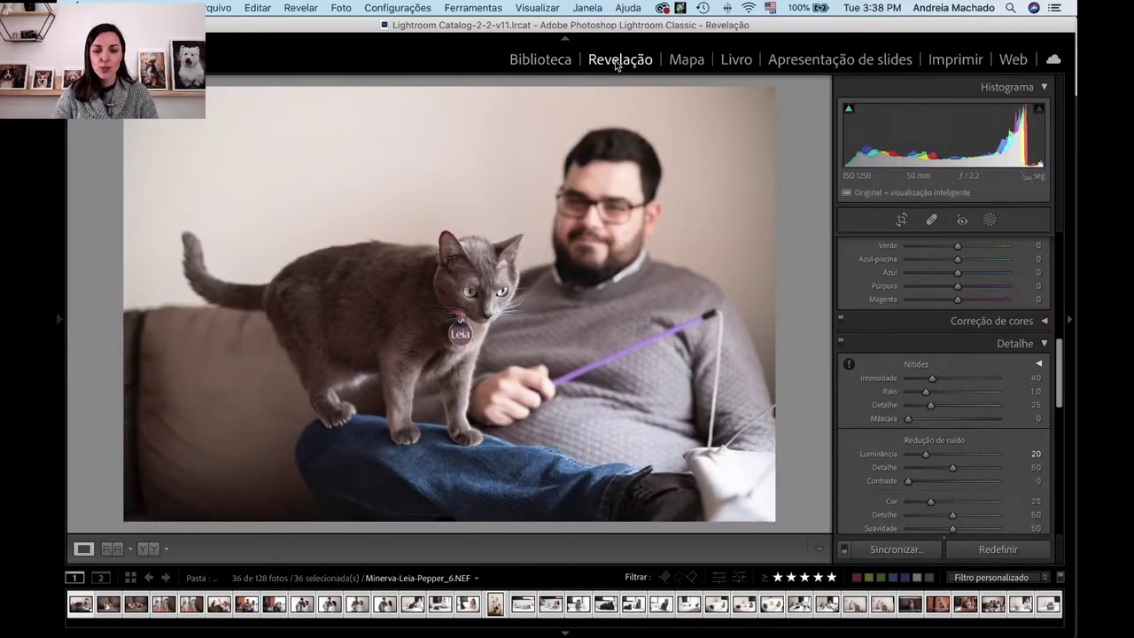
# - Open the Export dialog for the 36 selected photos through Exportar > Exportar... in the filmstrip menu
pyautogui.rightClick(389, 607)
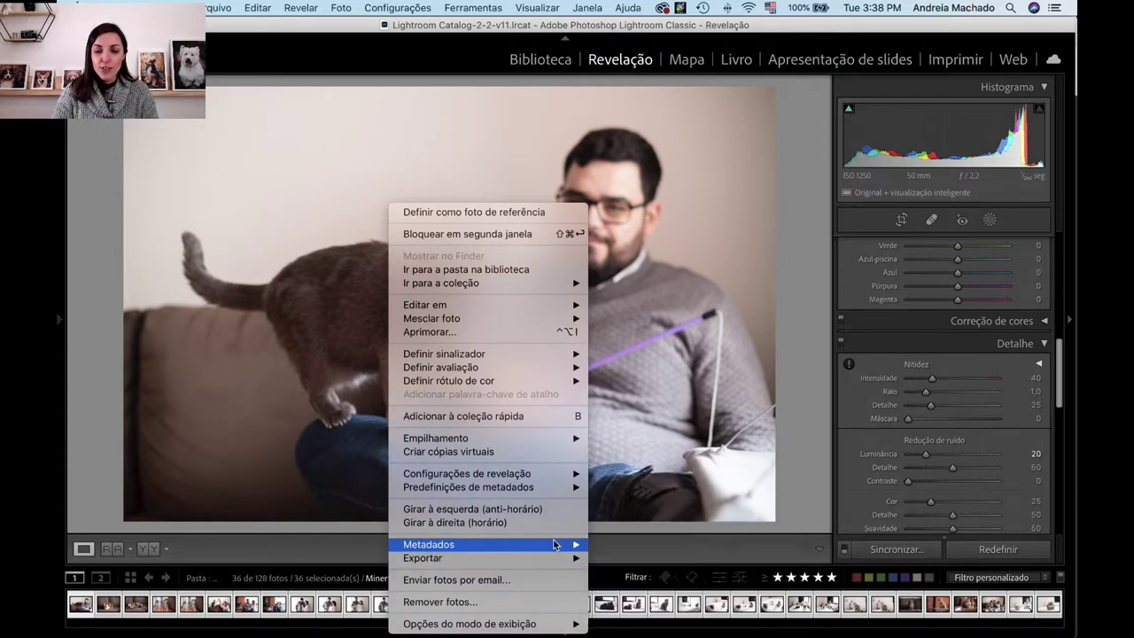
pyautogui.moveTo(488, 557)
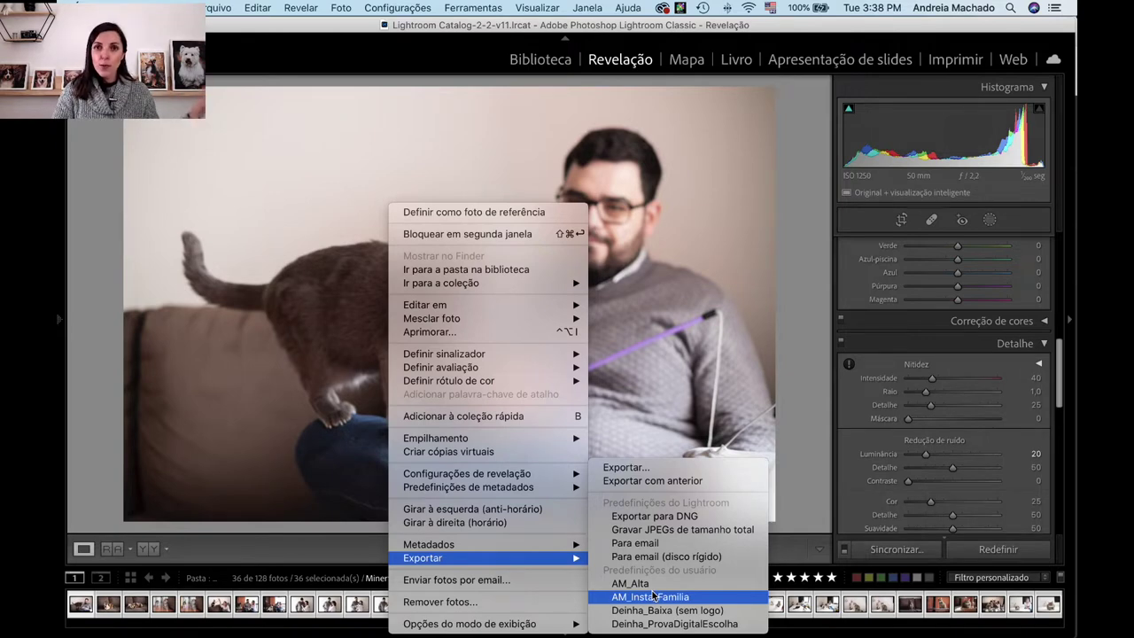
pyautogui.click(672, 470)
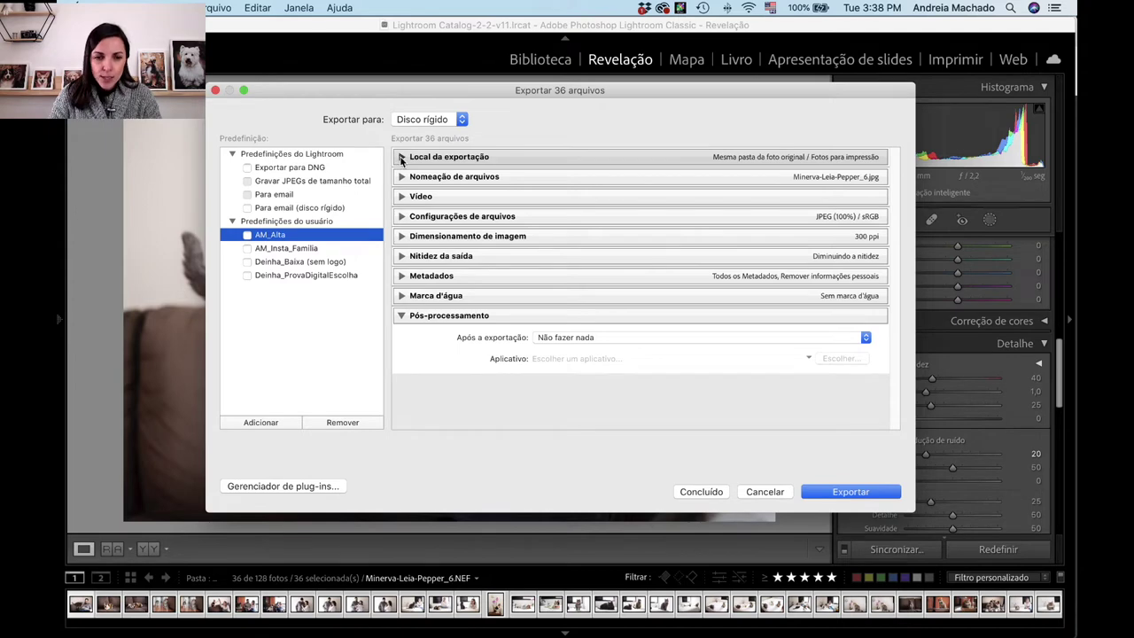
# - Review Local da exportação with subfolder 'Fotos para impressão' and existing files set to ask, and glance at Nomeação de arquivos
pyautogui.click(402, 157)
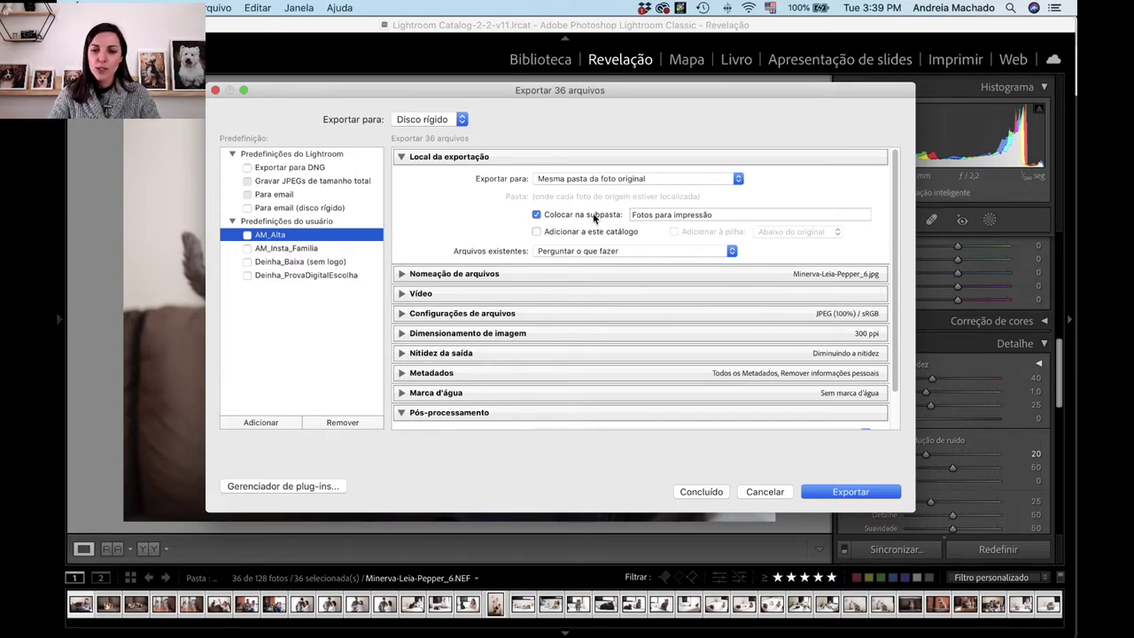
pyautogui.click(739, 214)
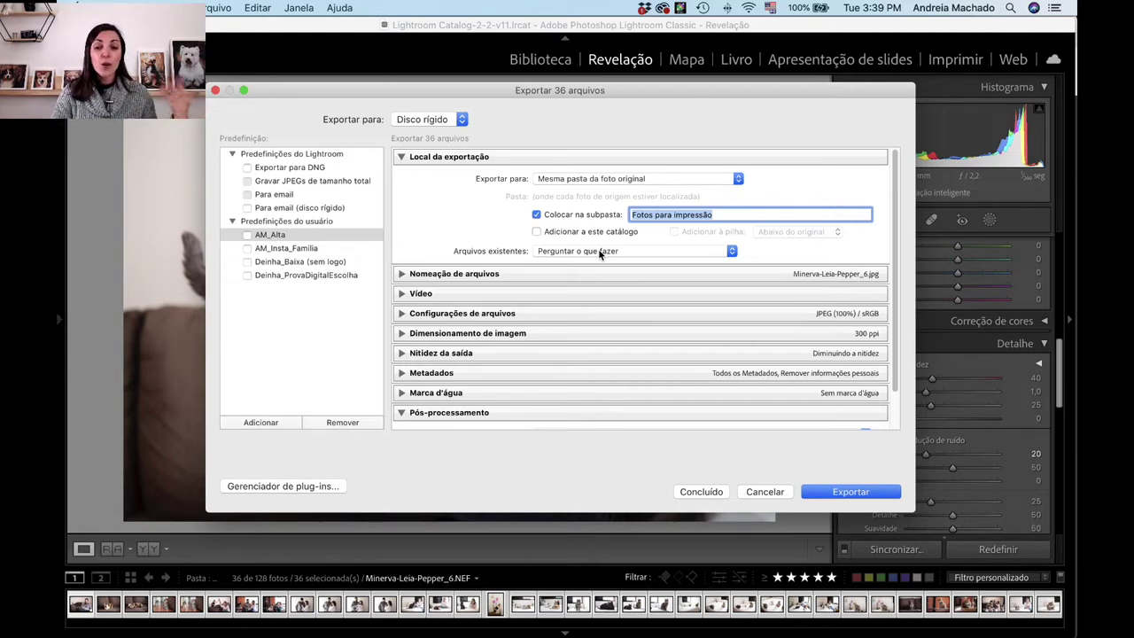
pyautogui.click(600, 254)
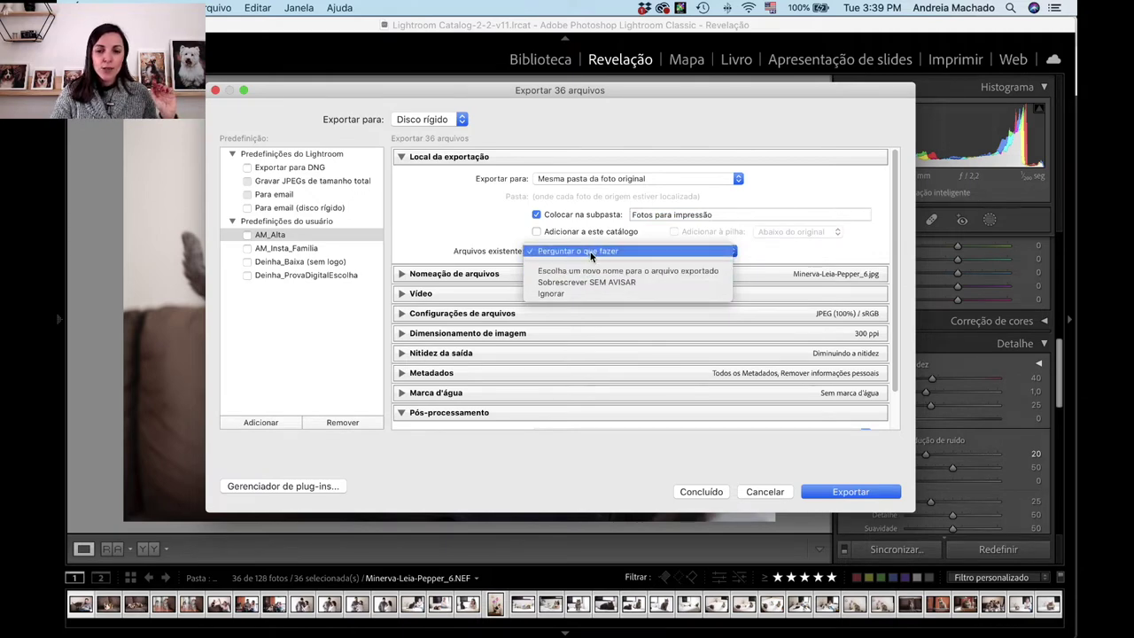
pyautogui.click(592, 255)
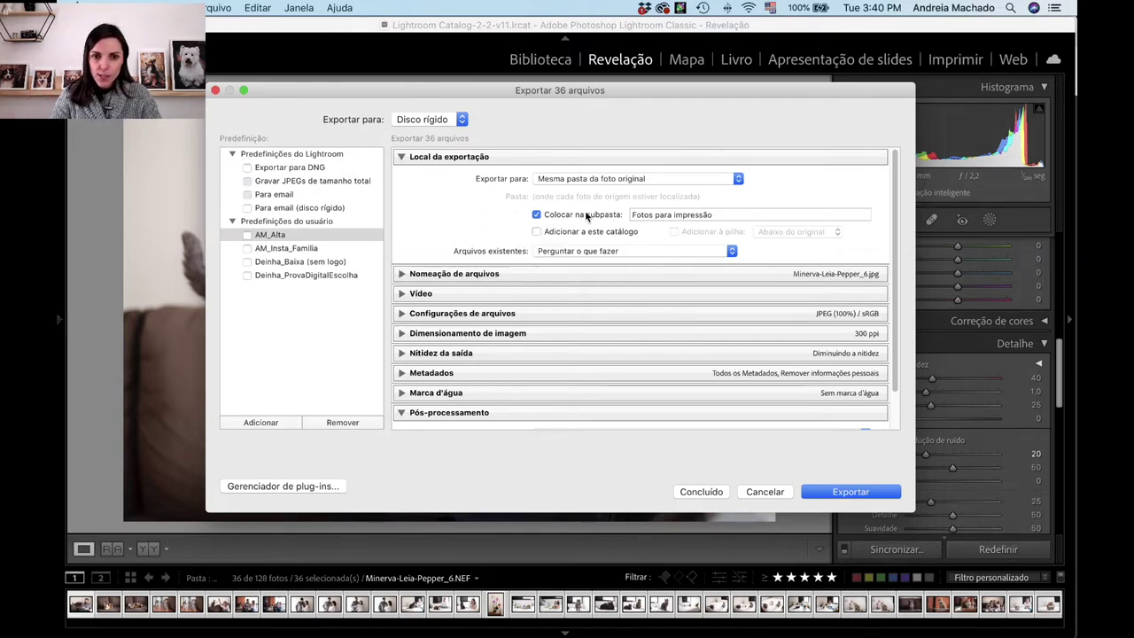
pyautogui.click(401, 276)
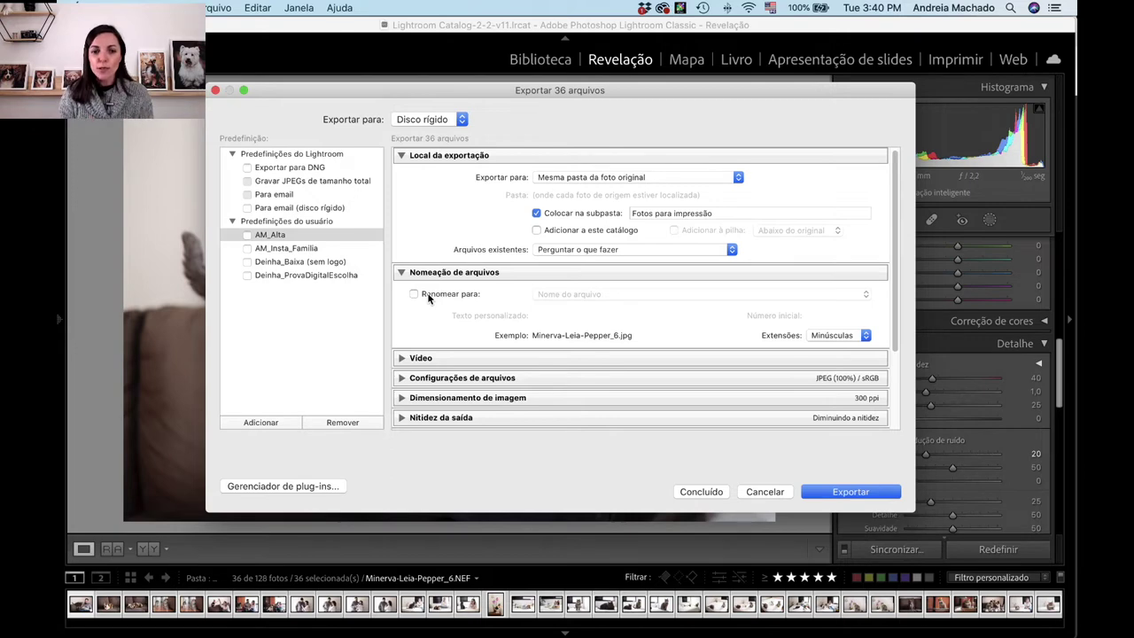
pyautogui.click(401, 273)
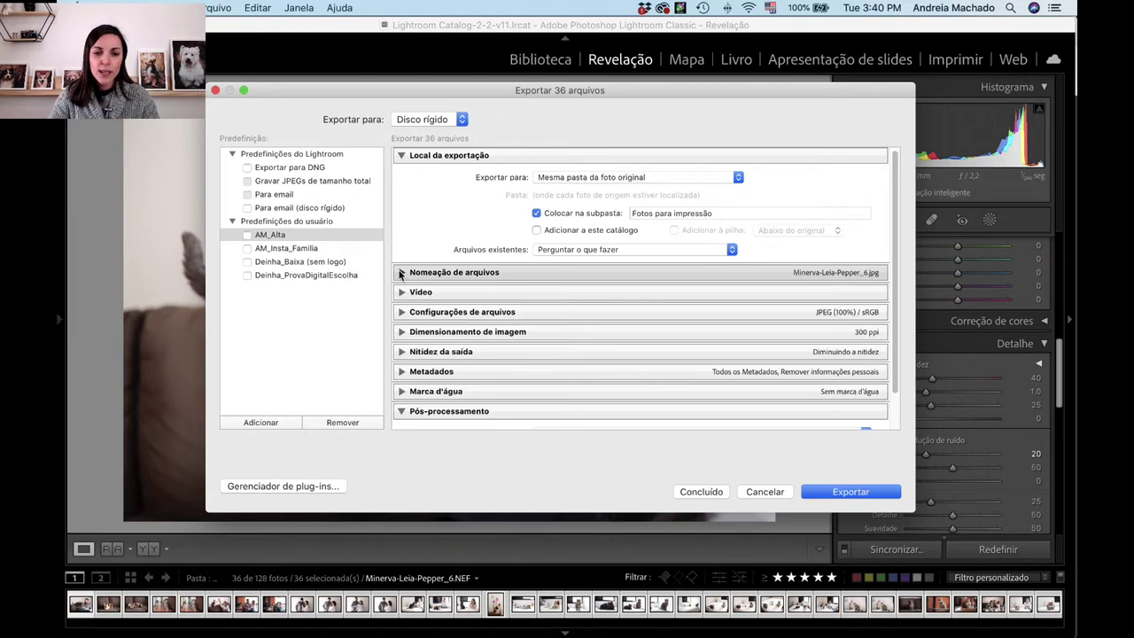
# - Show Configurações de arquivos, keeping JPEG at quality 100 with the sRGB colour space
pyautogui.click(402, 293)
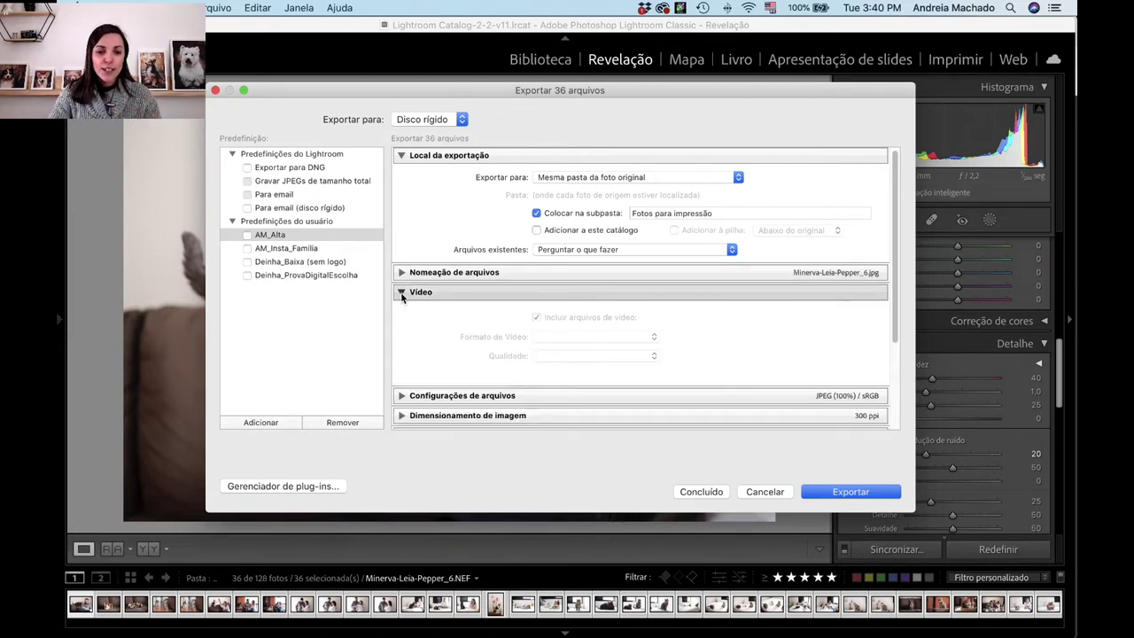
pyautogui.click(401, 292)
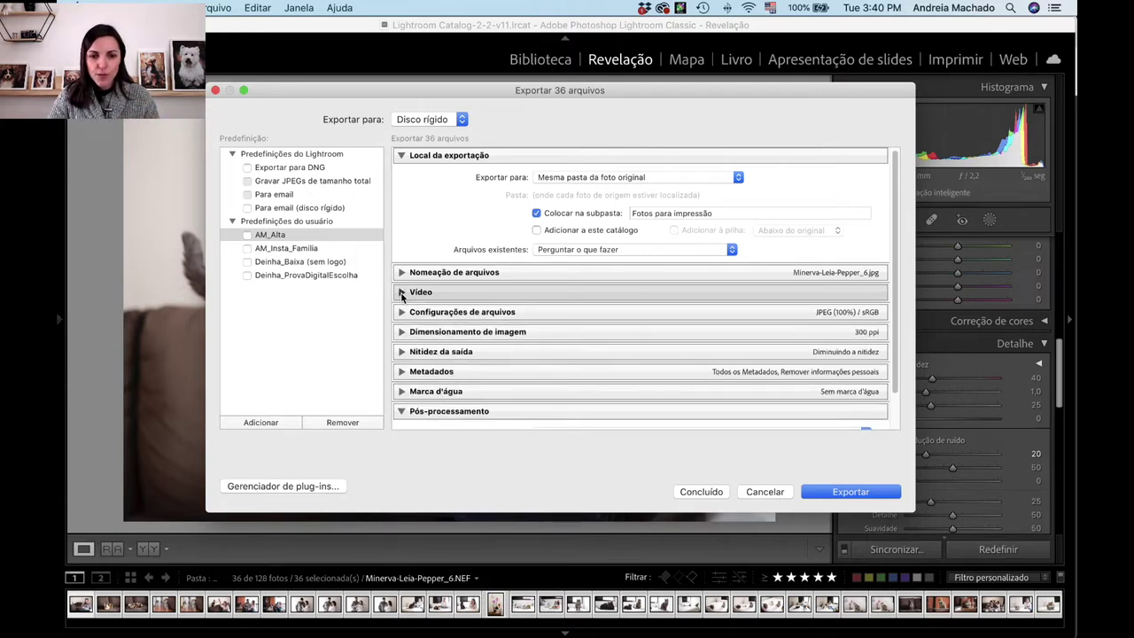
pyautogui.click(401, 311)
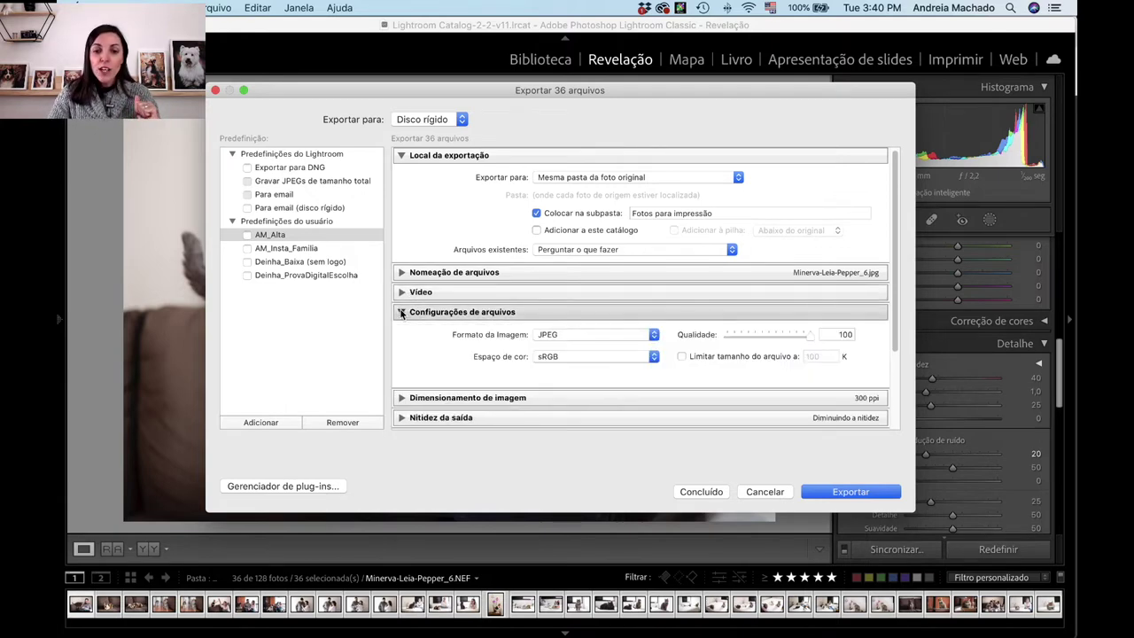
pyautogui.scroll(-1, 403, 343)
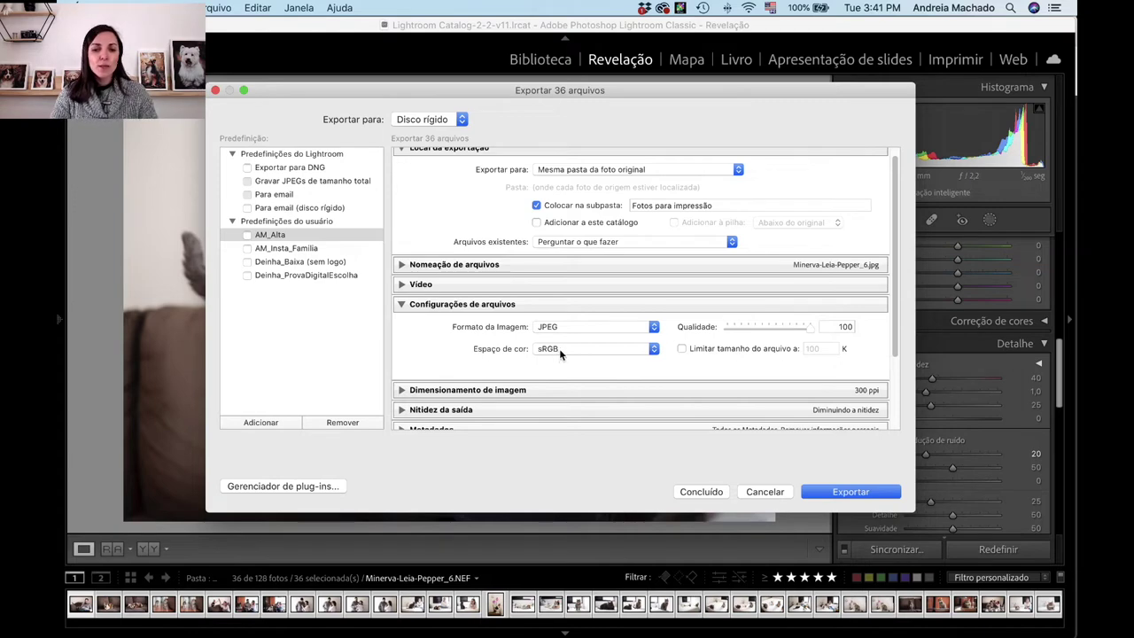
pyautogui.click(560, 349)
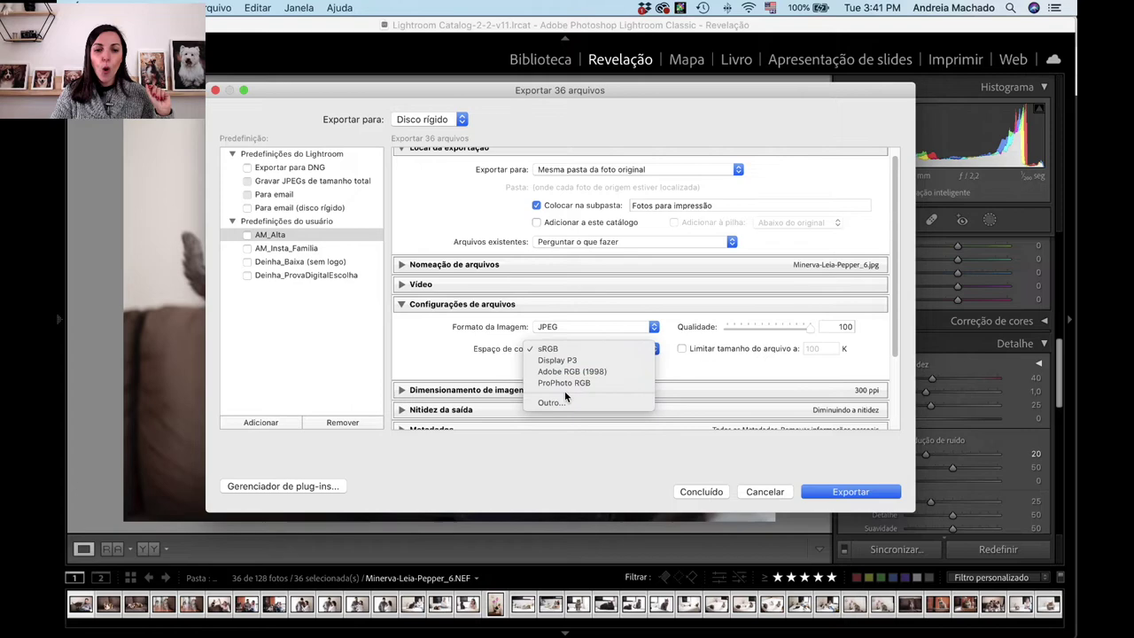
pyautogui.click(566, 351)
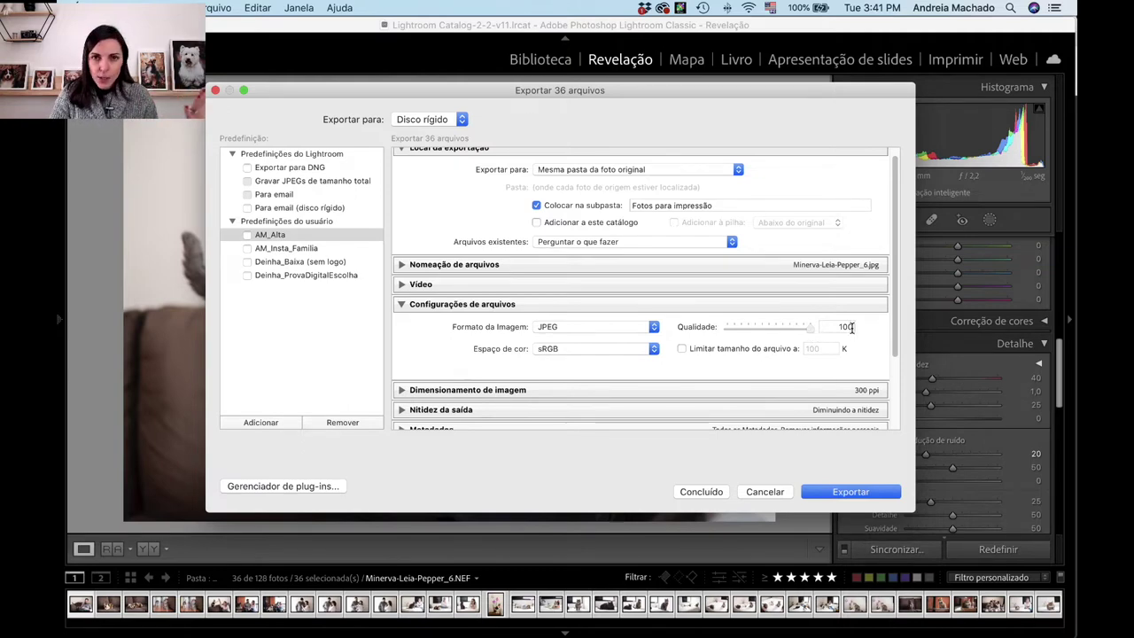
pyautogui.scroll(-2, 851, 327)
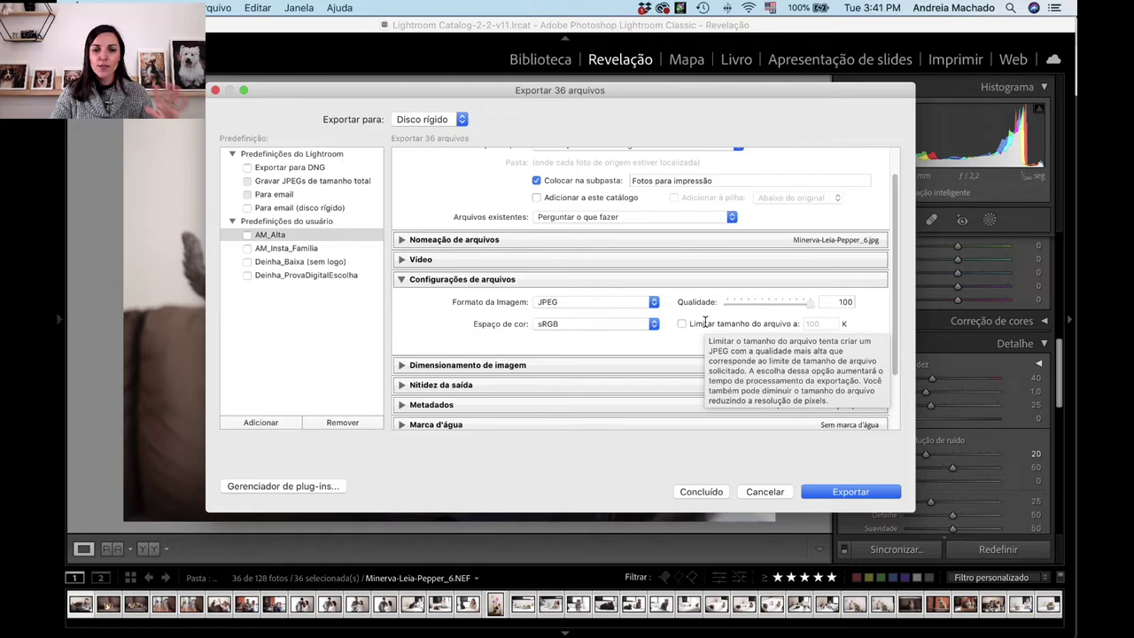
# - Show Dimensionamento de imagem with its 300 ppi Resolução value selected, and reveal the Nitidez da saída options
pyautogui.click(401, 365)
pyautogui.scroll(-3, 398, 370)
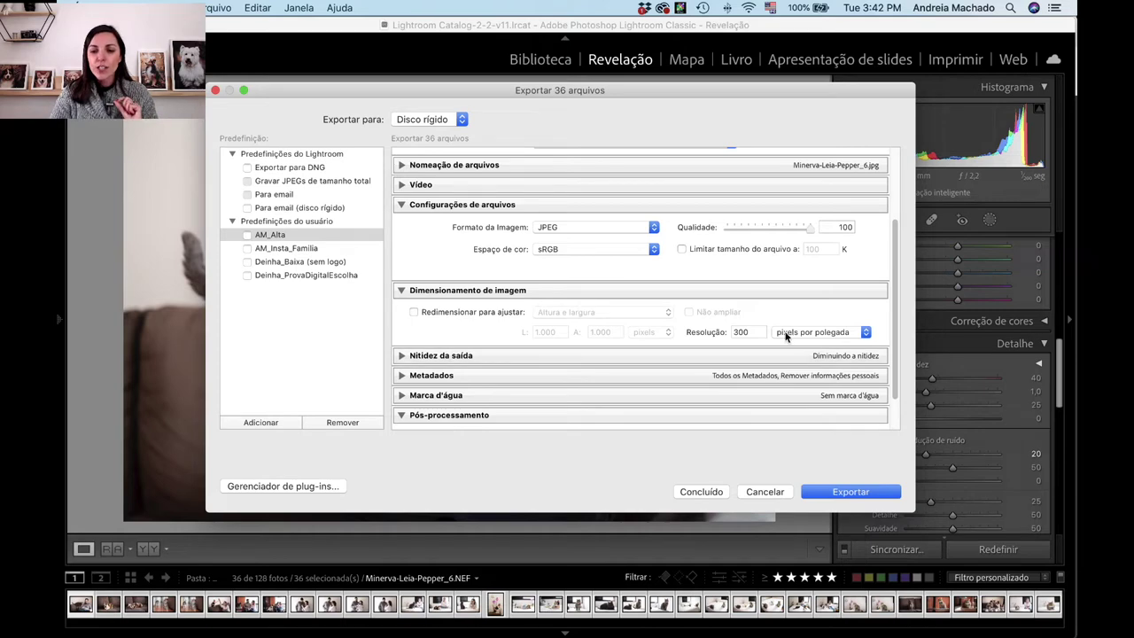
pyautogui.doubleClick(759, 331)
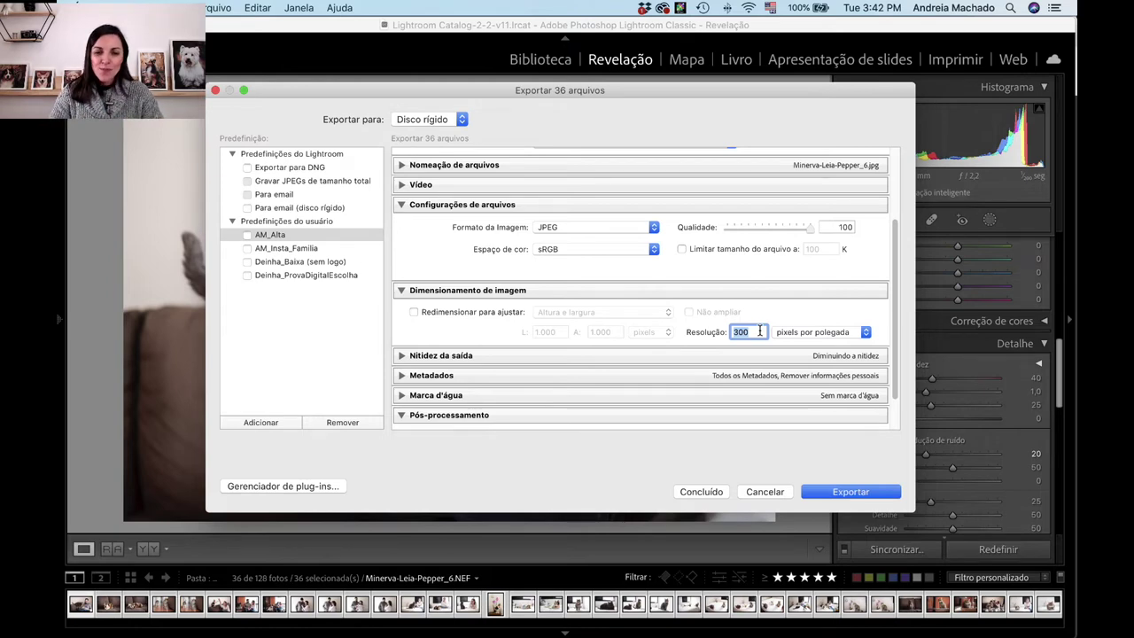
pyautogui.click(402, 355)
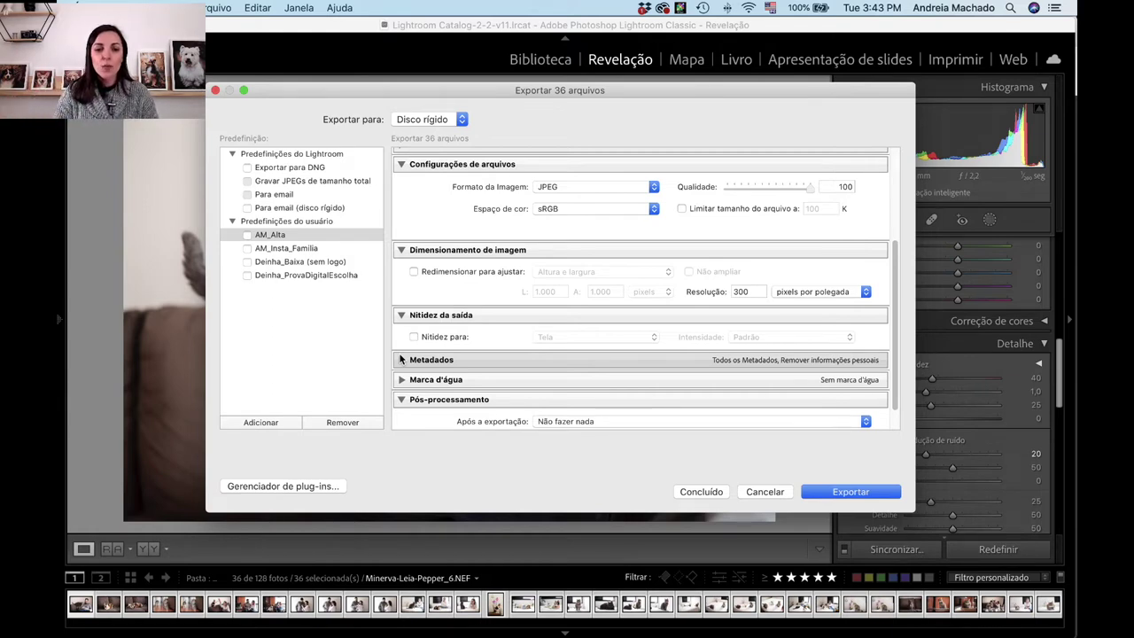
pyautogui.click(401, 314)
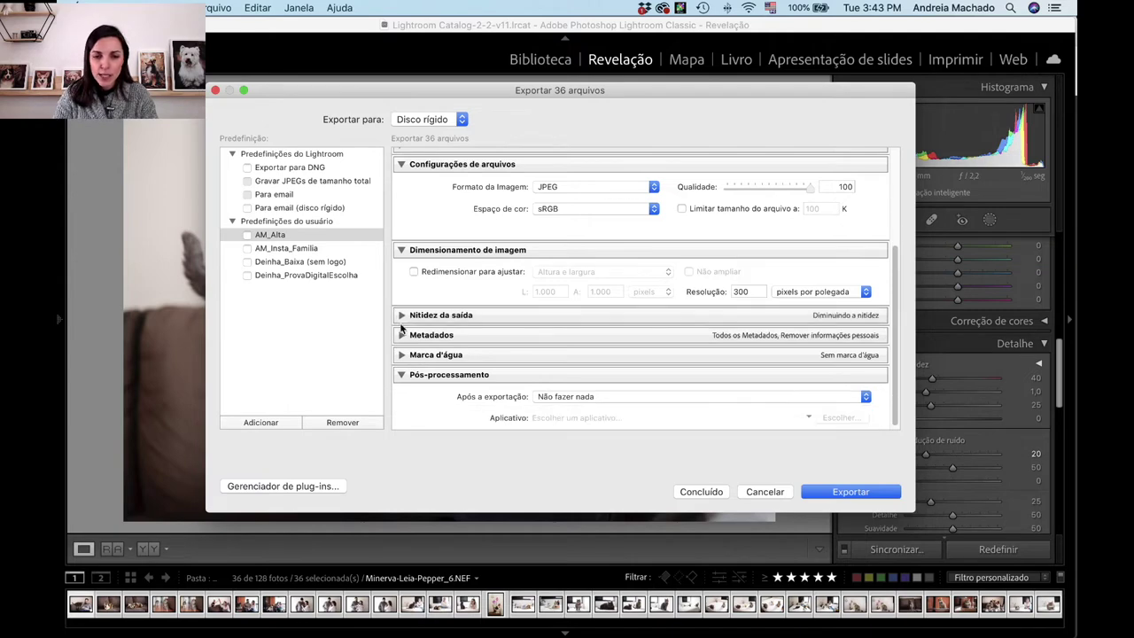
pyautogui.click(401, 335)
pyautogui.scroll(-2, 403, 333)
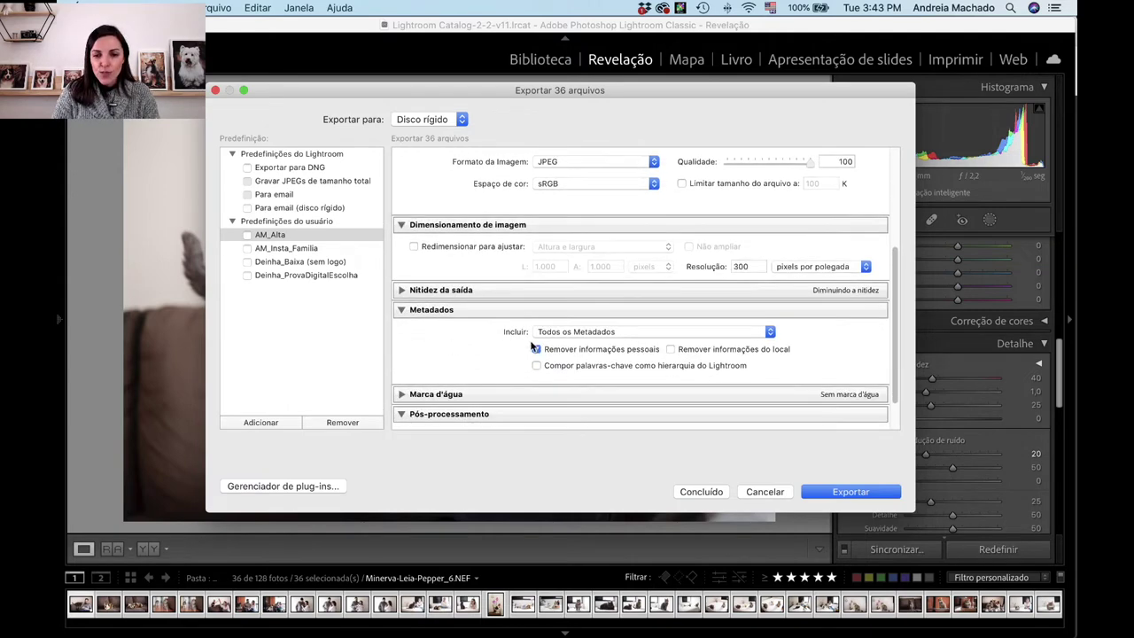
pyautogui.click(401, 310)
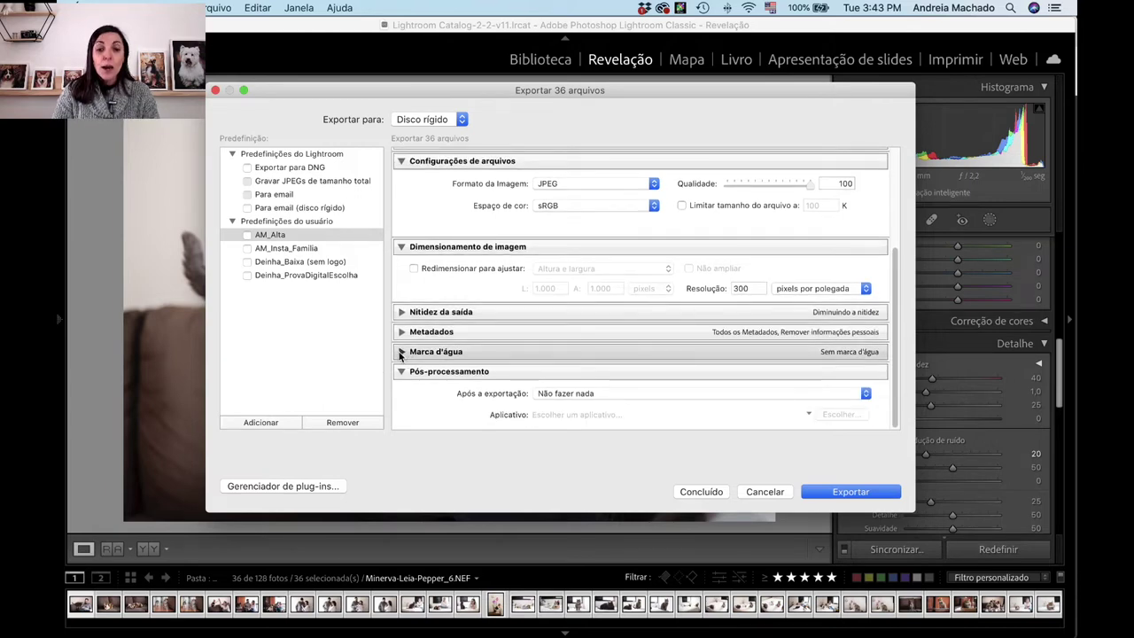
pyautogui.click(401, 352)
pyautogui.scroll(-1, 400, 354)
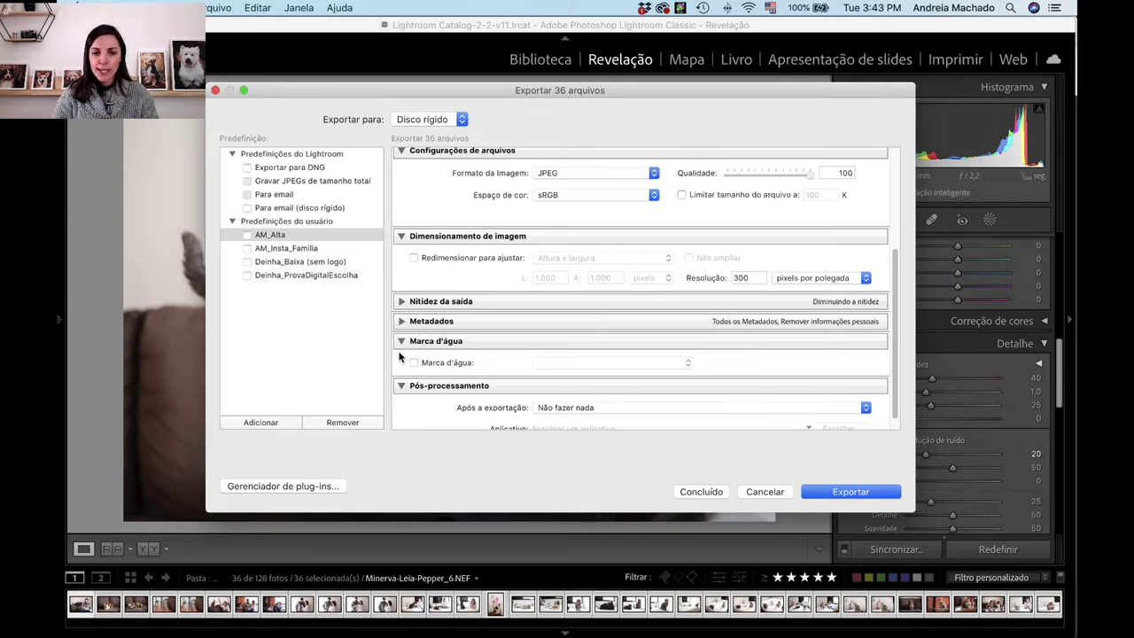
pyautogui.click(400, 345)
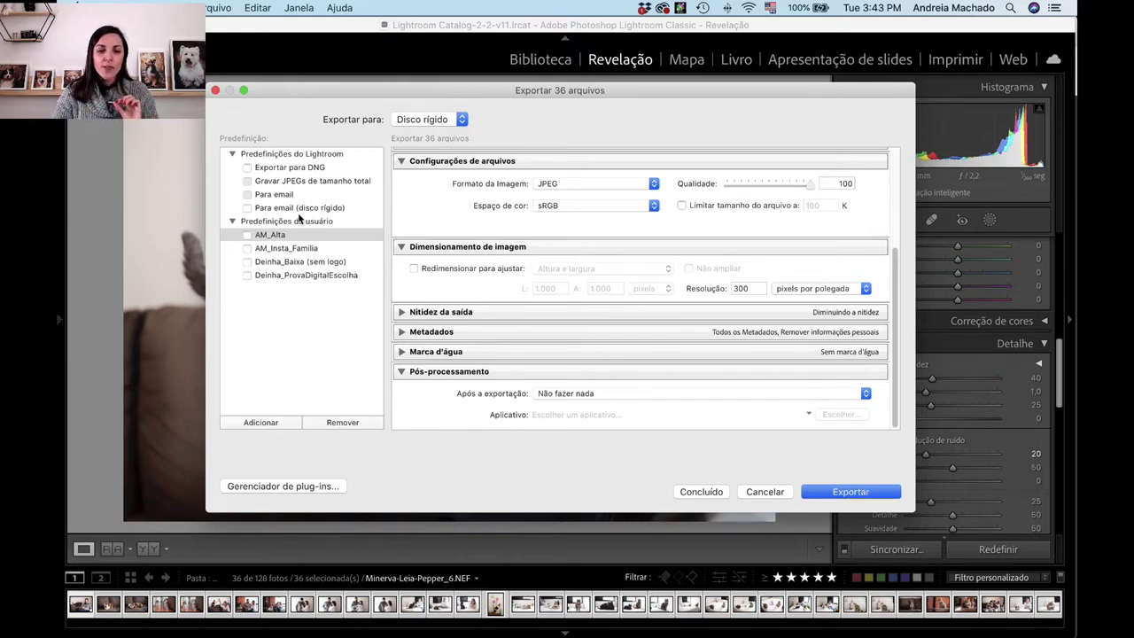
# - Save the settings as preset 'AULA_FOTO EM ALTA', then load AM_Insta_Familia to compare
pyautogui.click(261, 422)
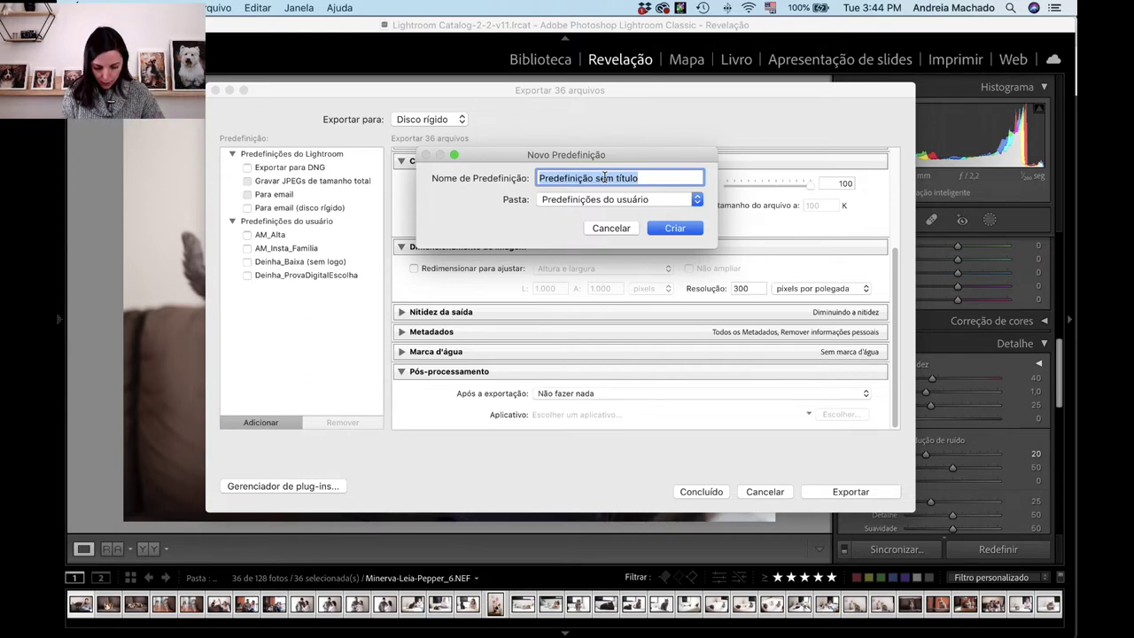
pyautogui.write('AULA_FOTO EM ALTA')
pyautogui.click(670, 228)
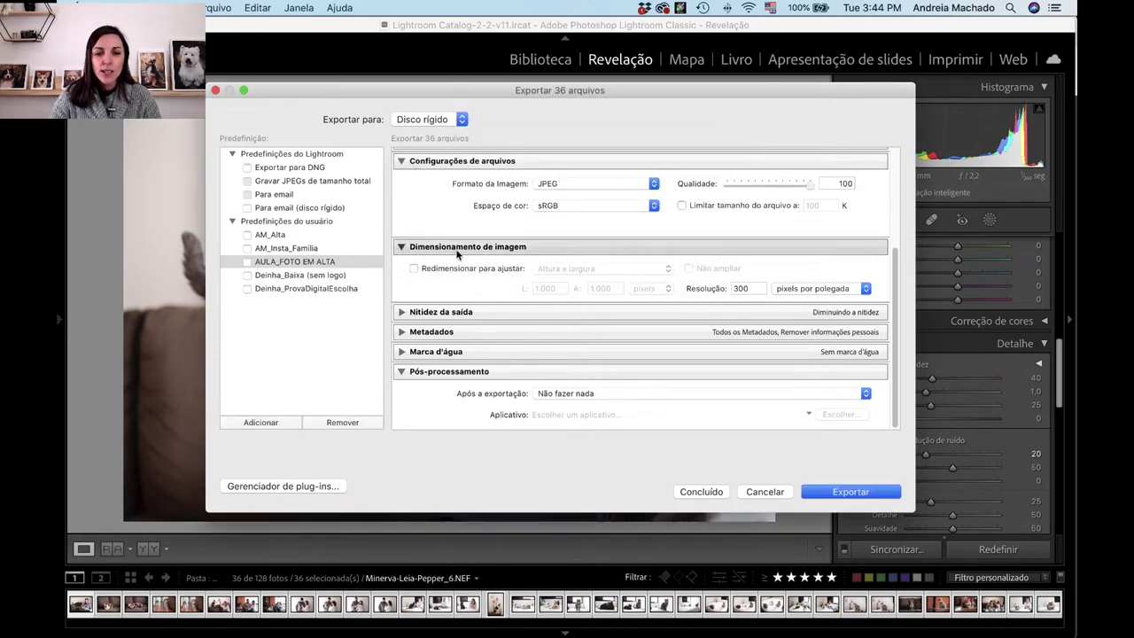
pyautogui.click(312, 260)
pyautogui.click(312, 248)
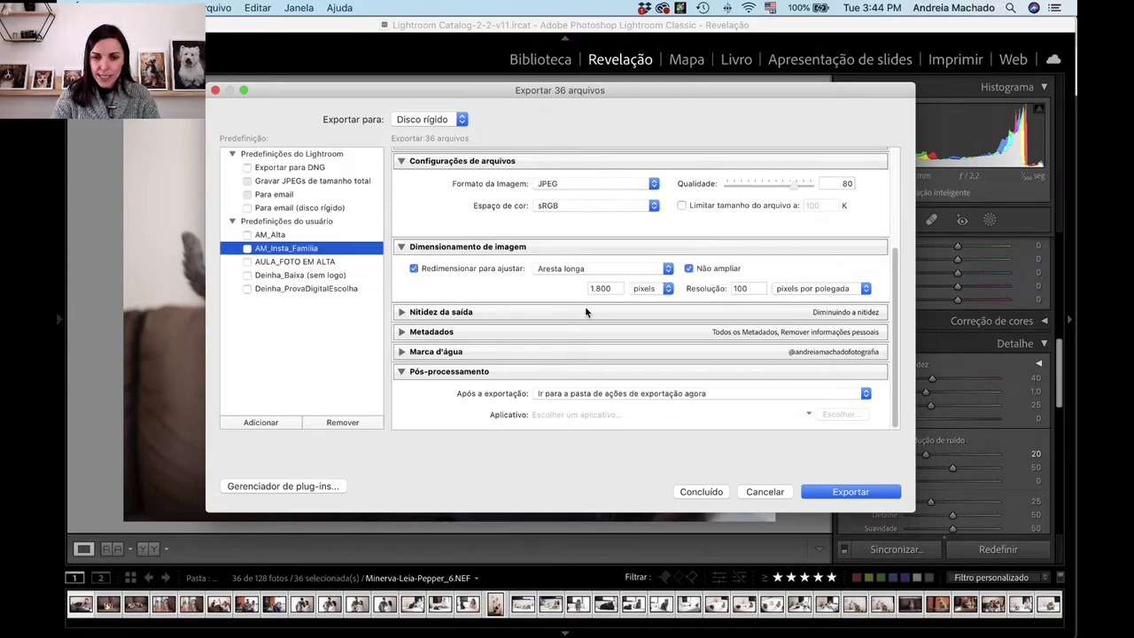
pyautogui.click(311, 263)
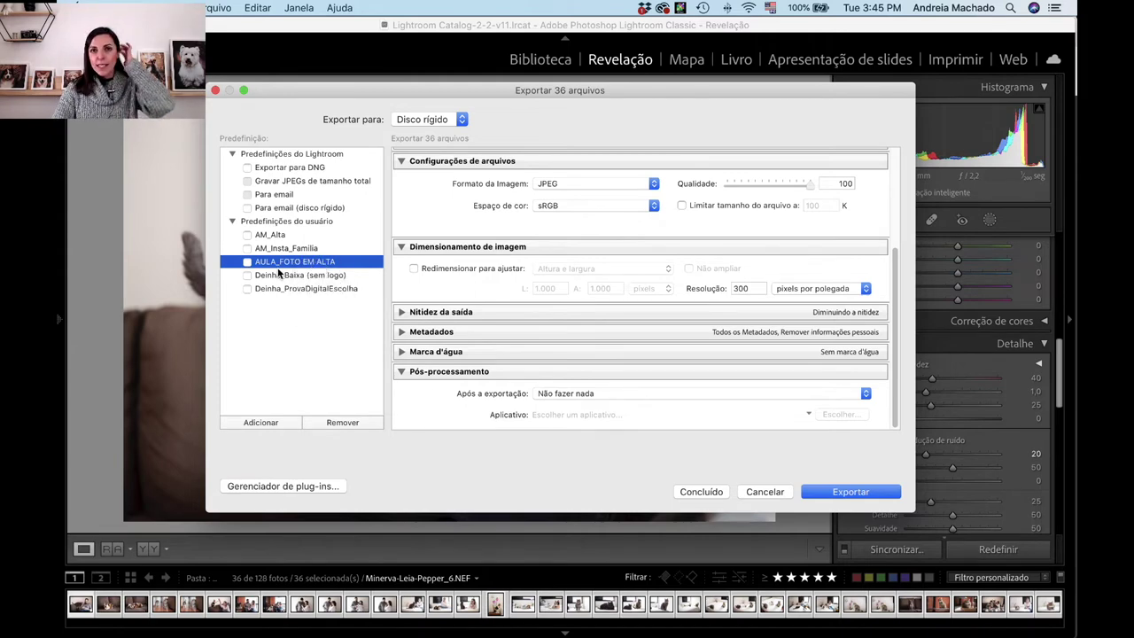
pyautogui.scroll(5, 598, 221)
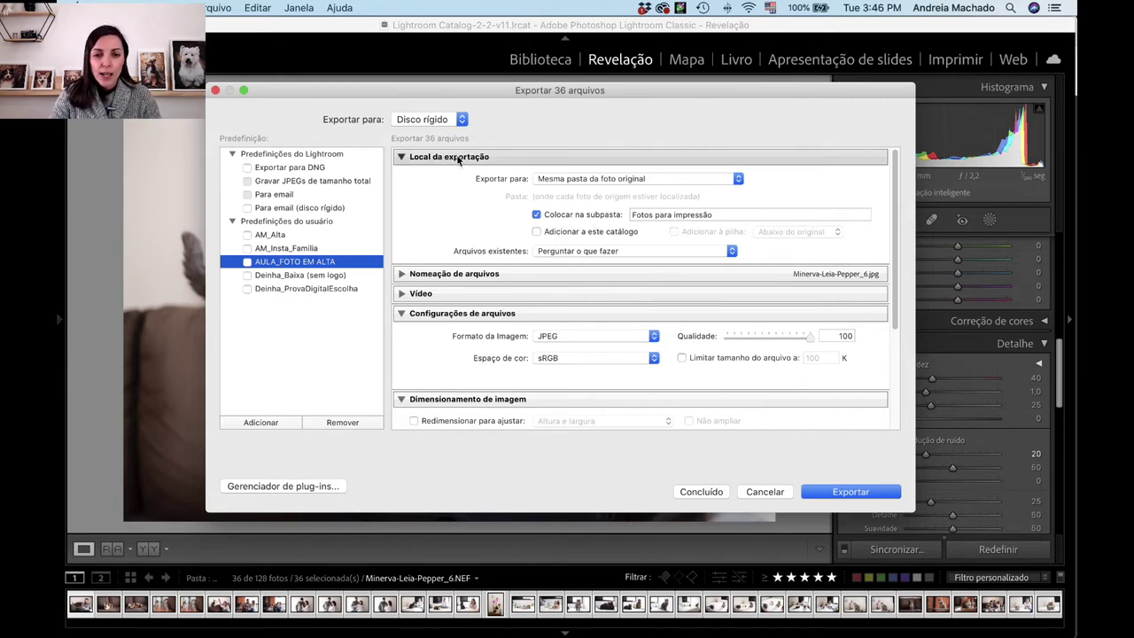
# - Replace 'impressão' with 'Internet' so the subfolder becomes 'Fotos para Internet'
pyautogui.click(727, 215)
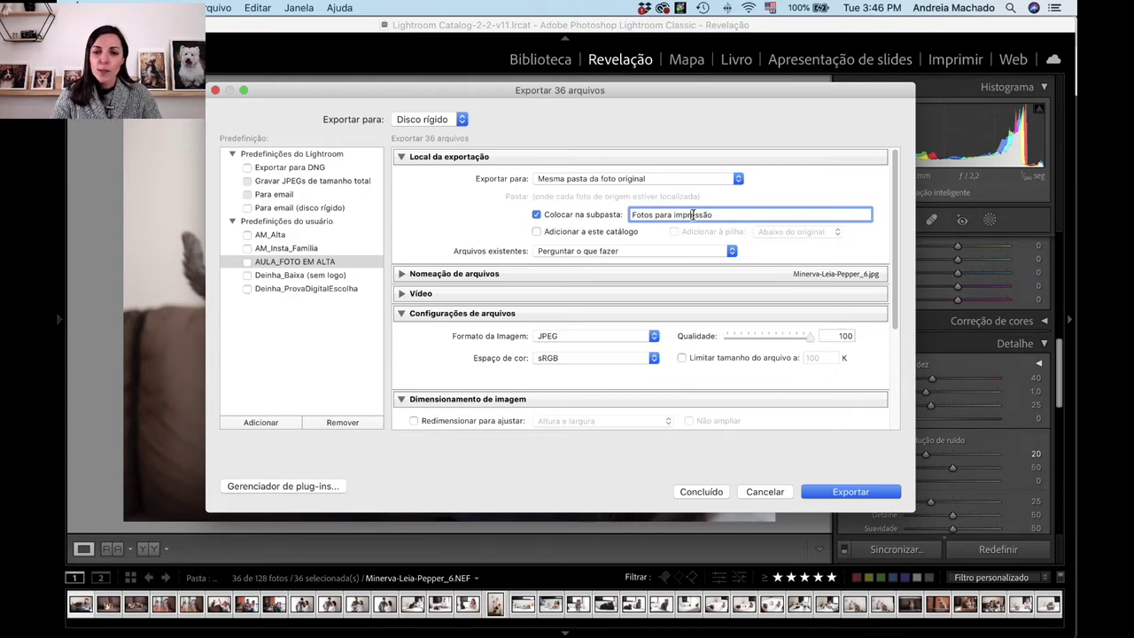
pyautogui.moveTo(675, 214); pyautogui.dragTo(749, 214)
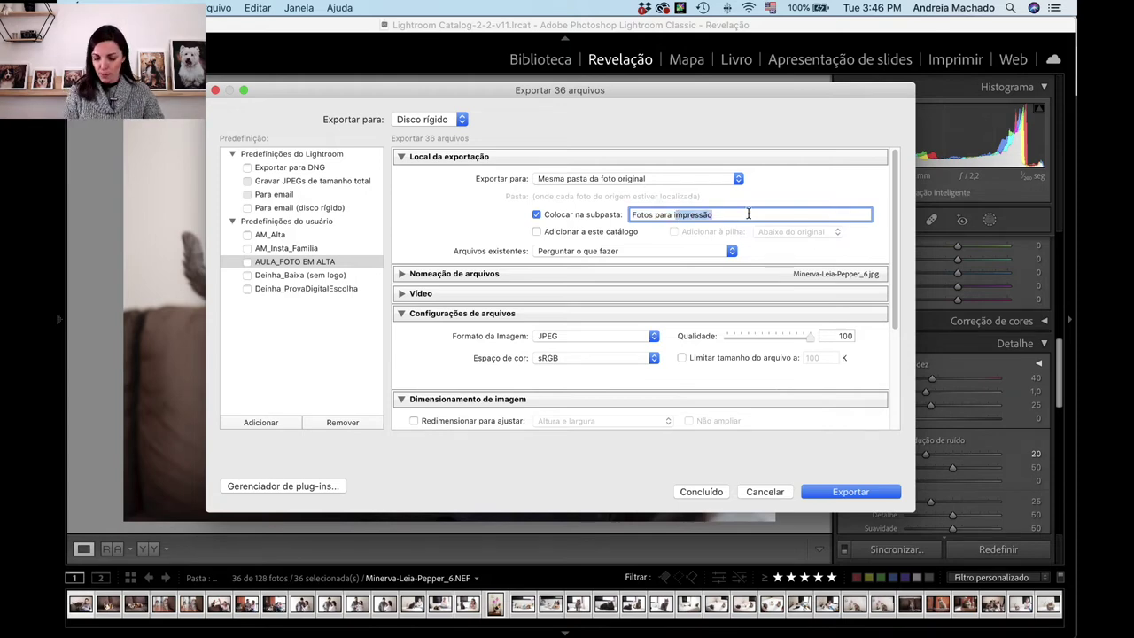
pyautogui.press('BackSpace')
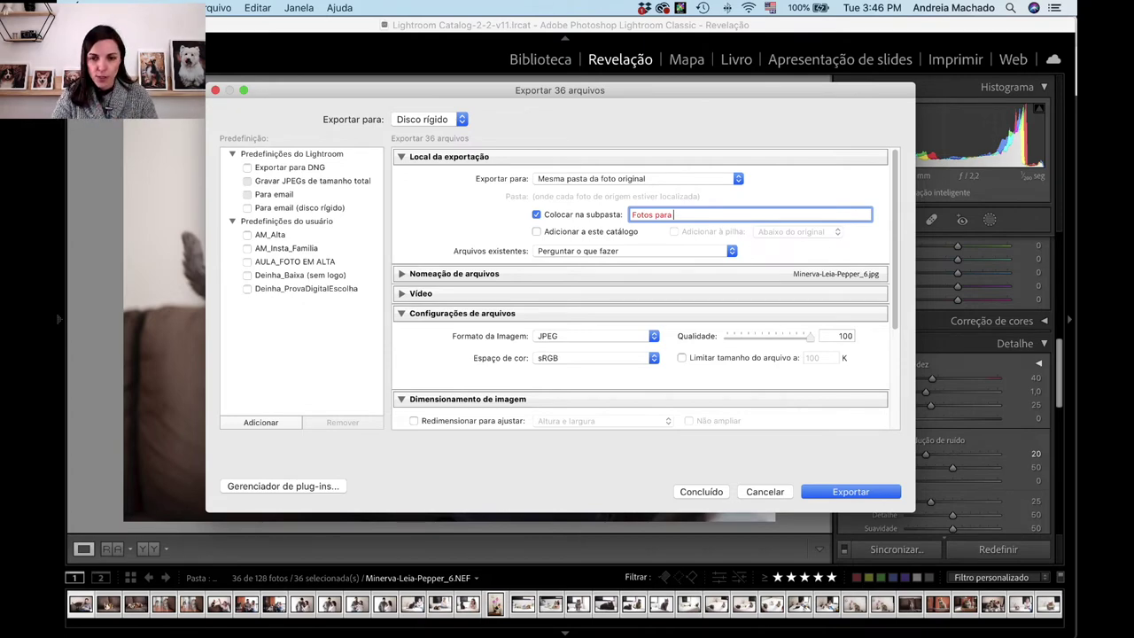
pyautogui.write('INTE')
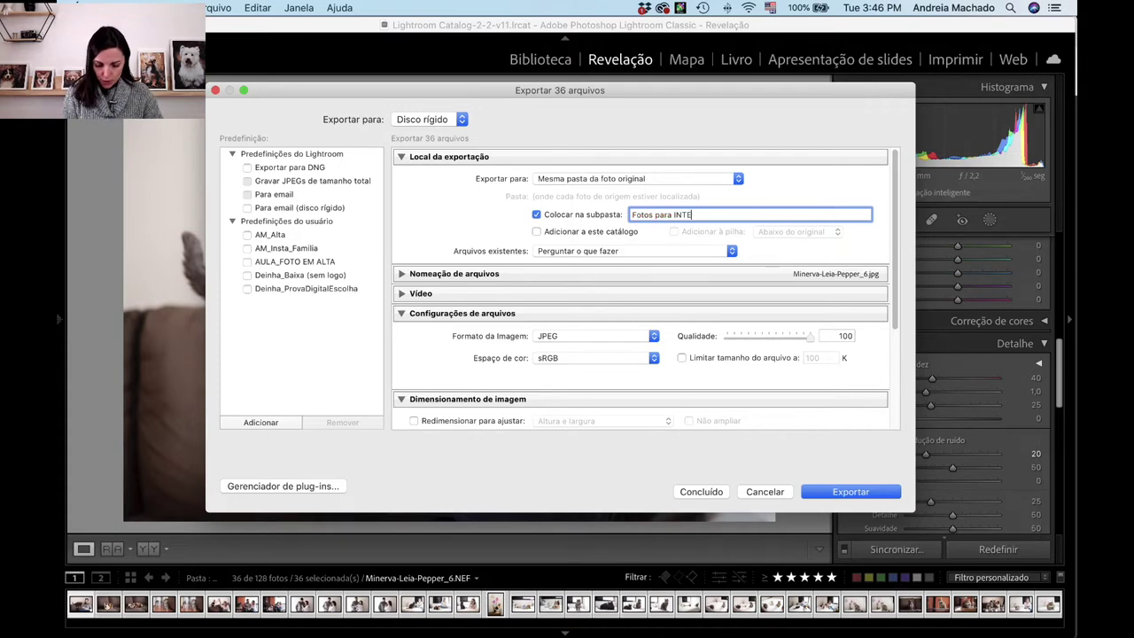
pyautogui.press('BackSpace')
pyautogui.press('BackSpace')
pyautogui.press('BackSpace')
pyautogui.write('nternet')
pyautogui.press('Tab')
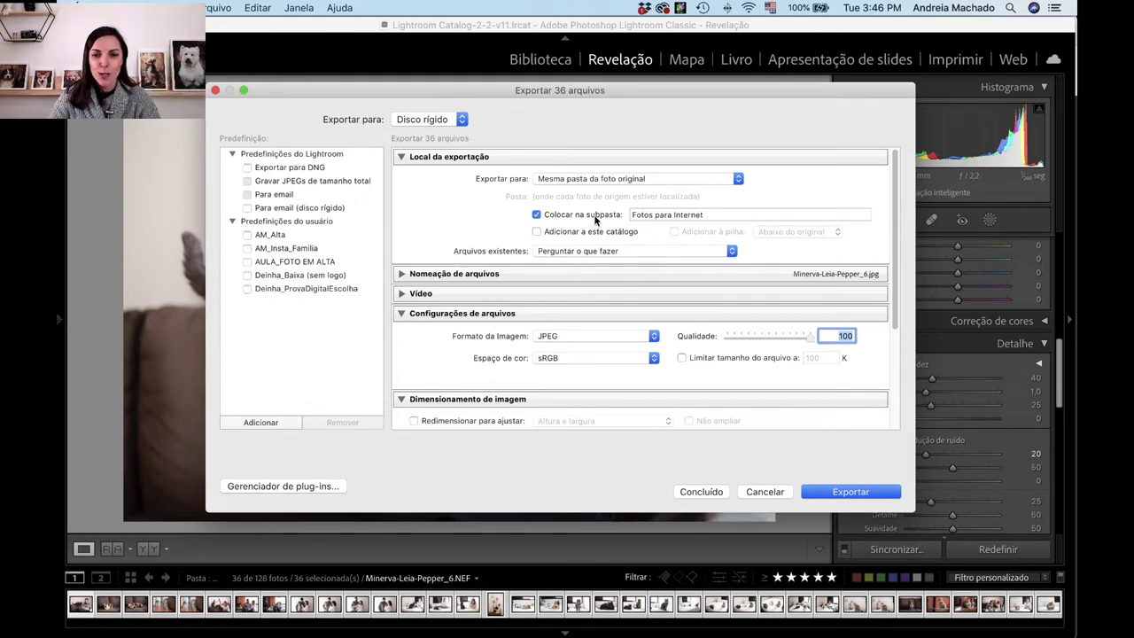
pyautogui.scroll(-1, 602, 226)
# - Change the Qualidade value in Configurações de arquivos from 100 to 80
pyautogui.scroll(-2, 601, 226)
pyautogui.scroll(-2, 590, 227)
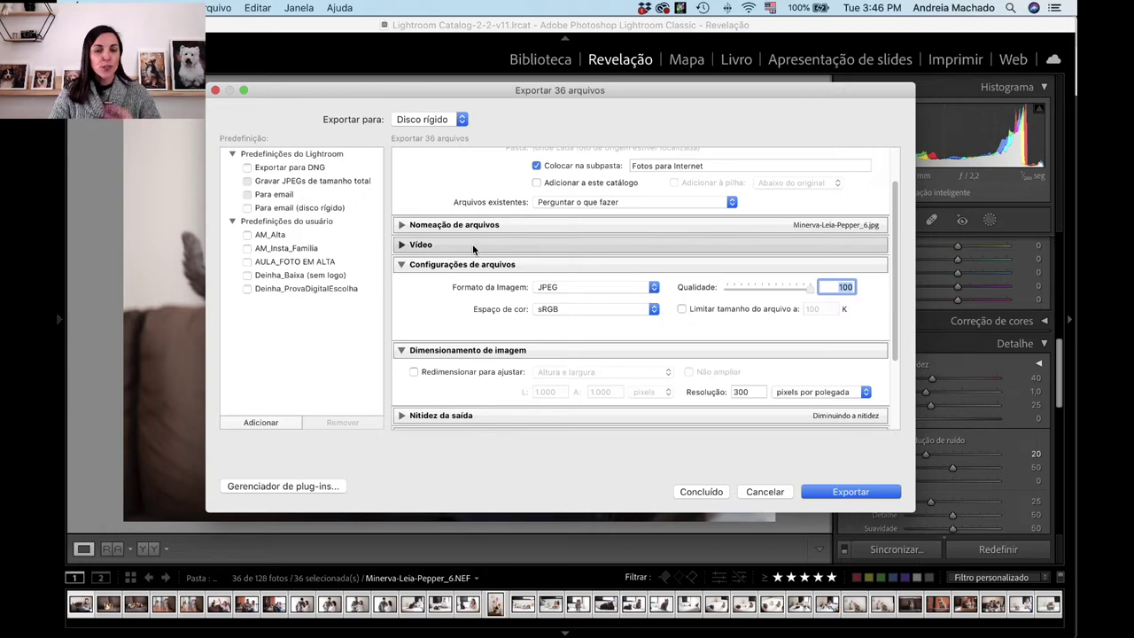
pyautogui.scroll(-1, 472, 244)
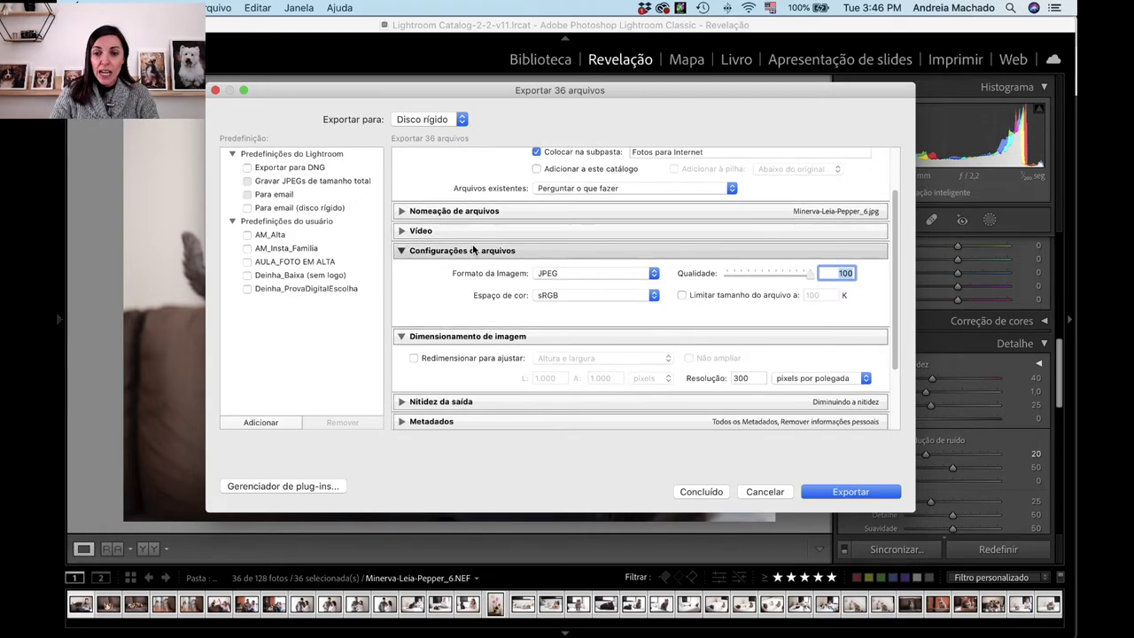
pyautogui.scroll(-1, 461, 243)
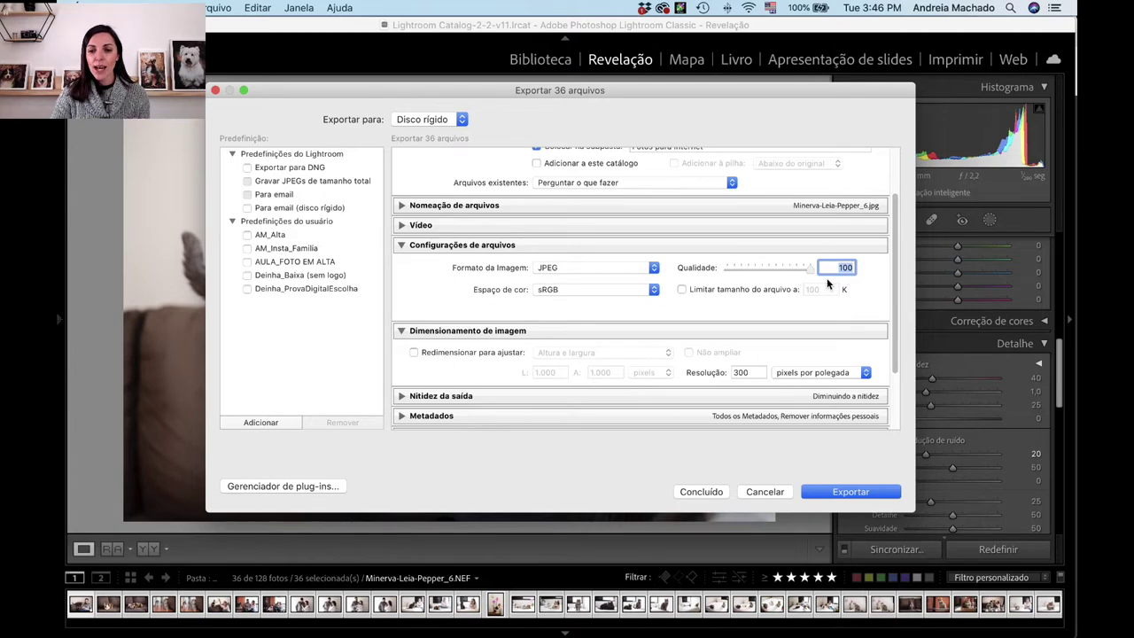
pyautogui.doubleClick(847, 267)
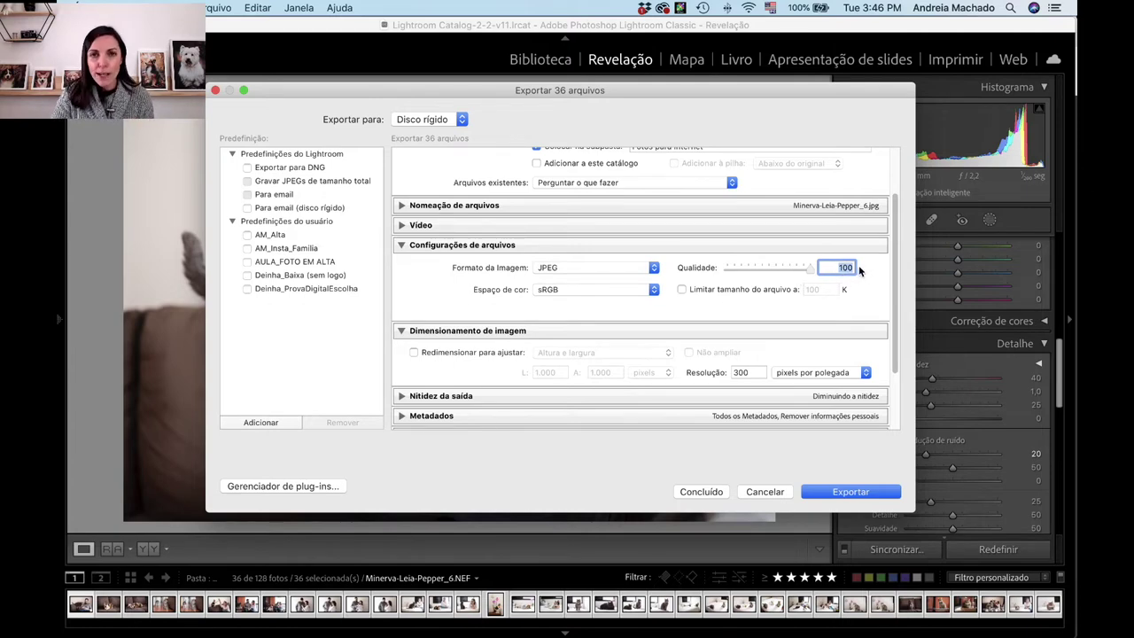
pyautogui.write('80')
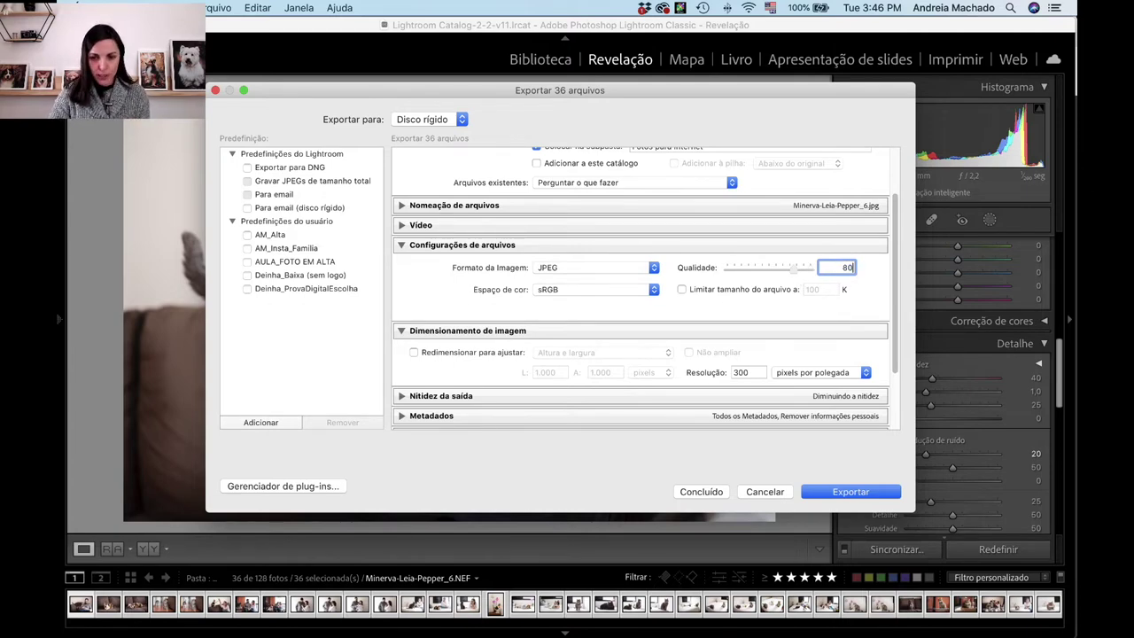
pyautogui.press('Tab')
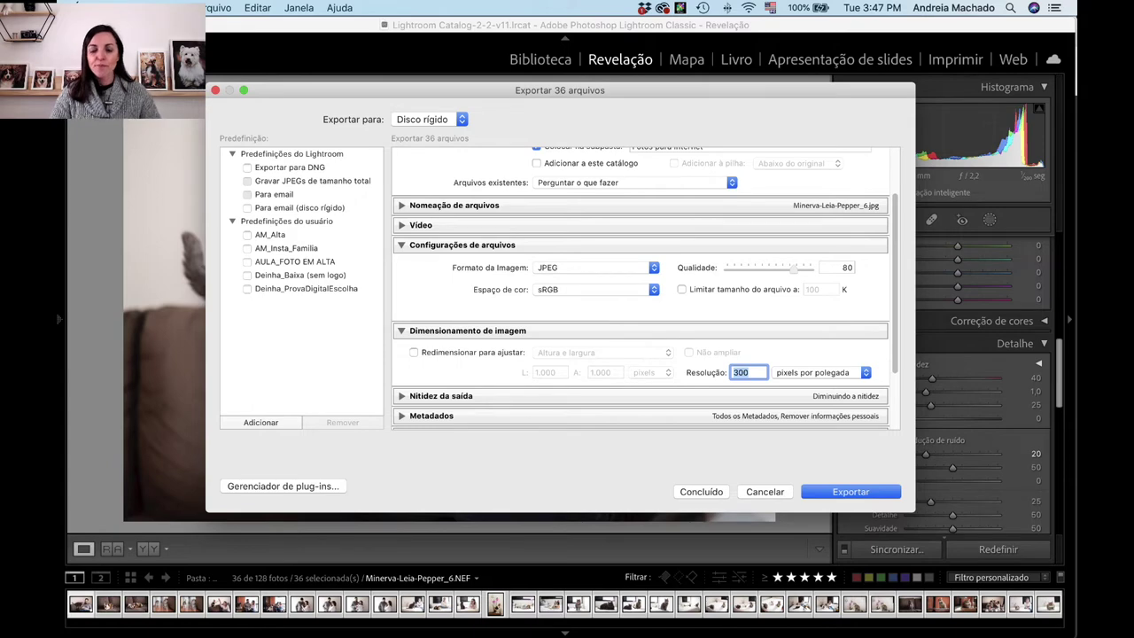
pyautogui.scroll(-5, 706, 337)
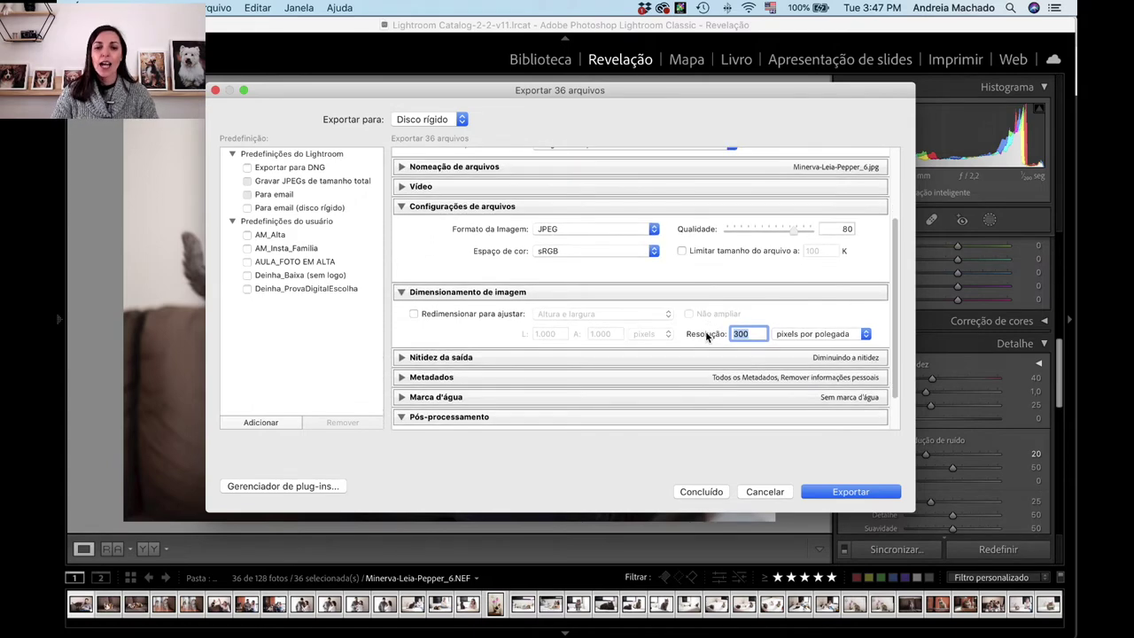
# - Turn on Redimensionar para ajustar and set it to fit by Aresta longa, 1.000 pixels
pyautogui.scroll(-2, 706, 337)
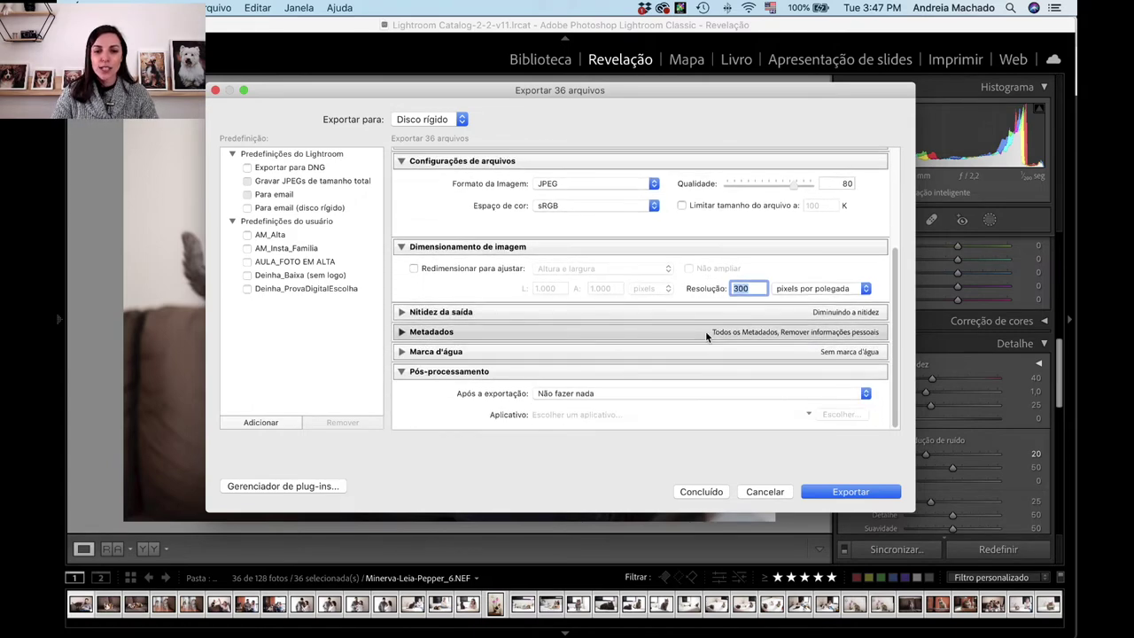
pyautogui.click(414, 268)
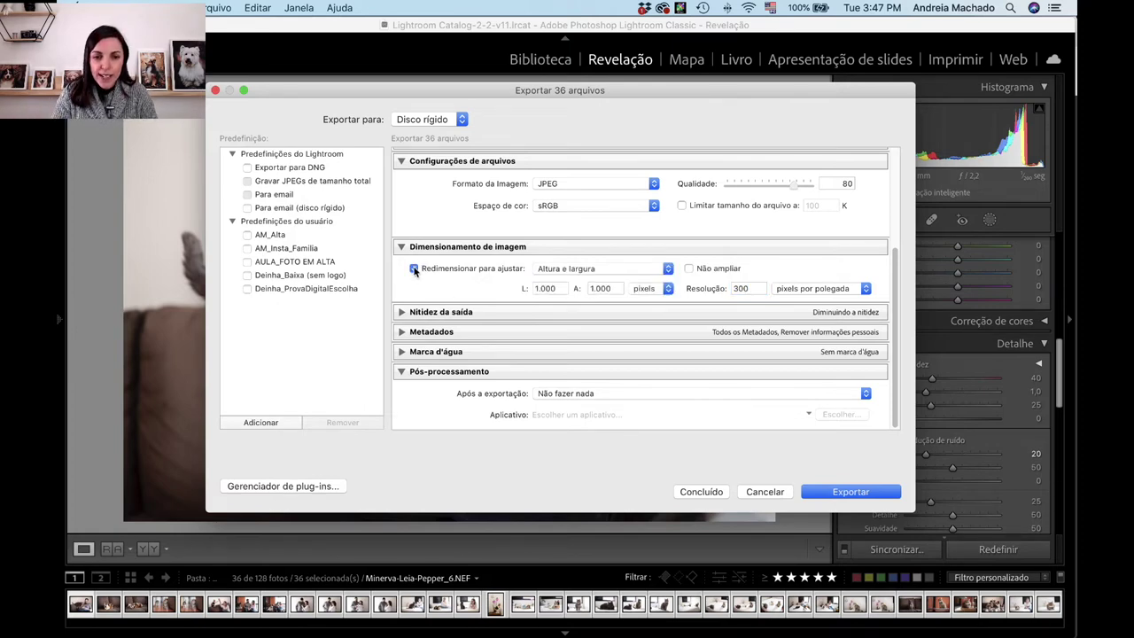
pyautogui.click(414, 268)
pyautogui.click(414, 268)
pyautogui.click(414, 269)
pyautogui.click(414, 269)
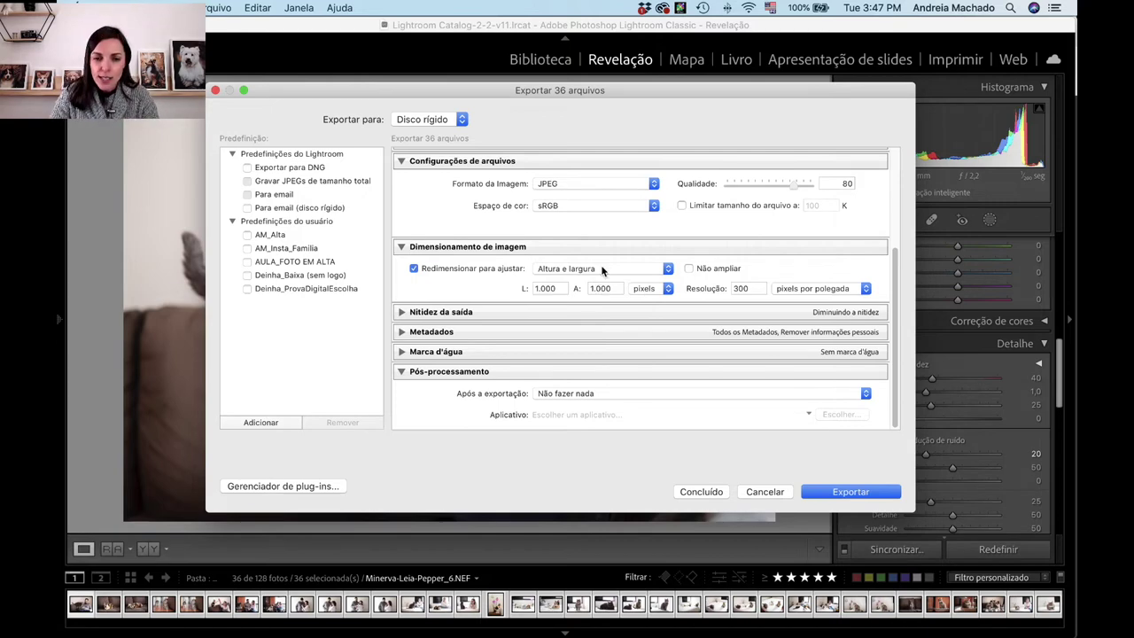
pyautogui.click(601, 268)
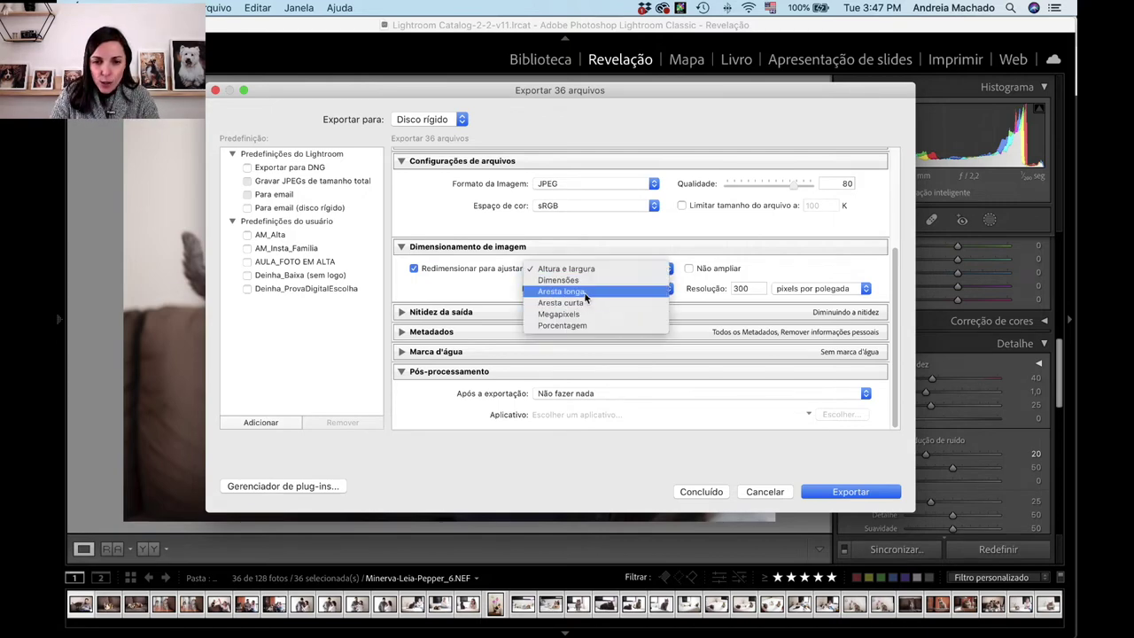
pyautogui.click(585, 292)
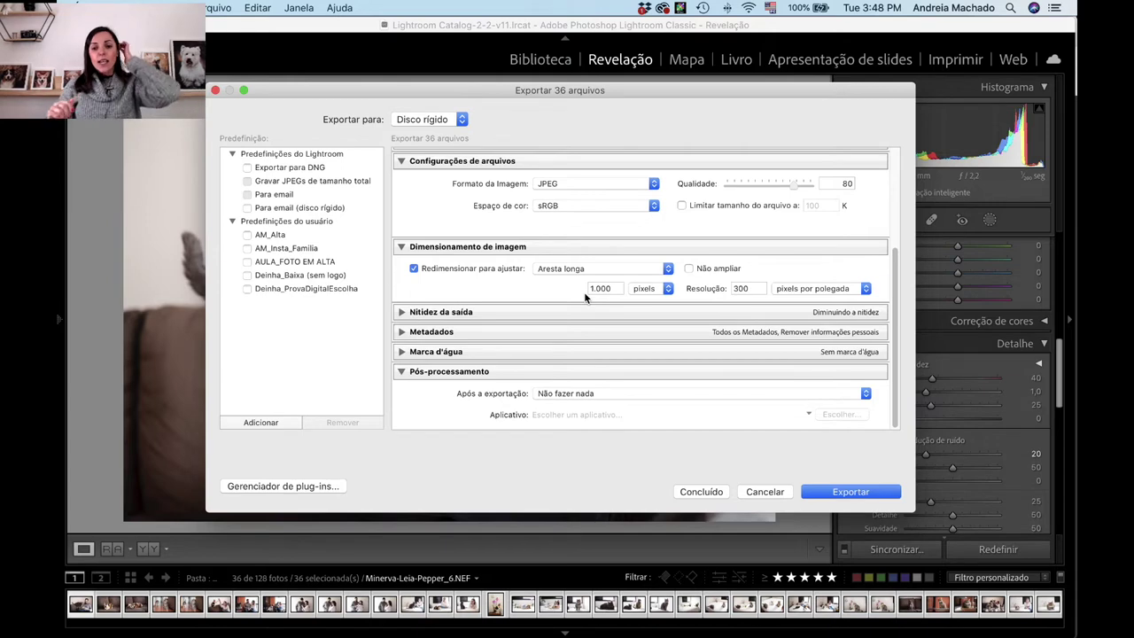
# - Set the long edge to 1.800 pixels and the resolution to 72 ppi
pyautogui.click(601, 289)
pyautogui.write('1.80')
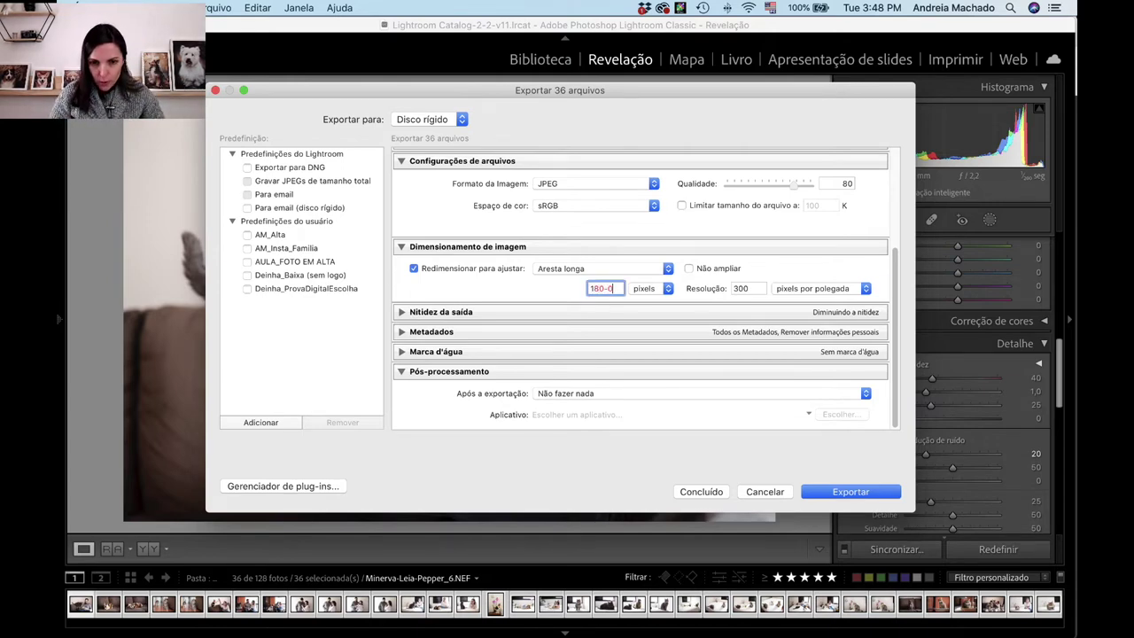
pyautogui.write('0')
pyautogui.press('Tab')
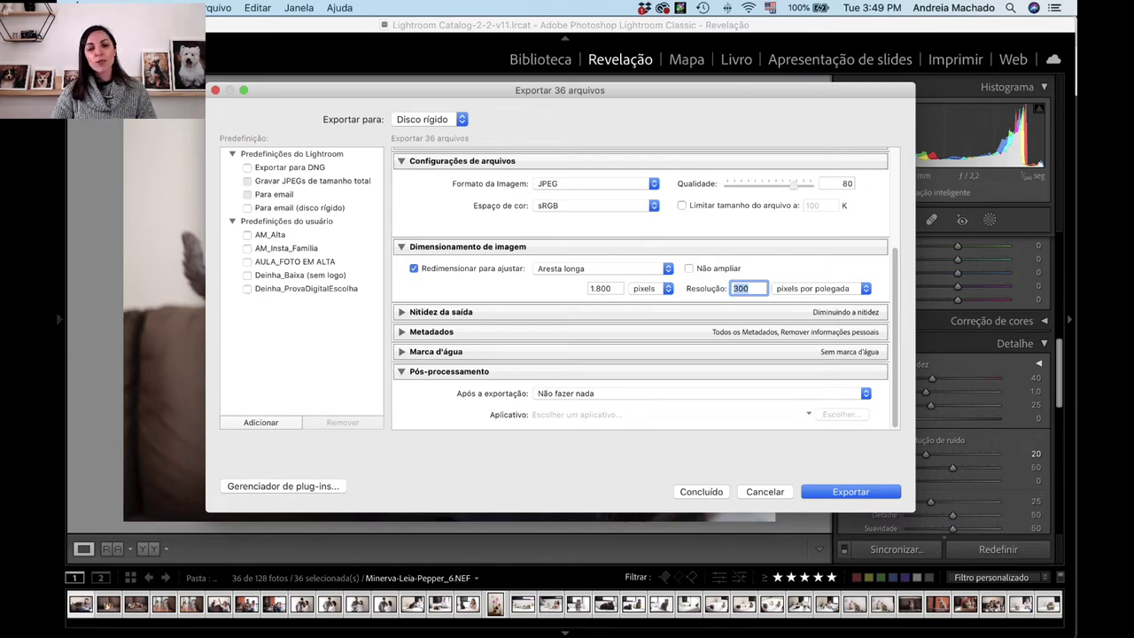
pyautogui.write('7')
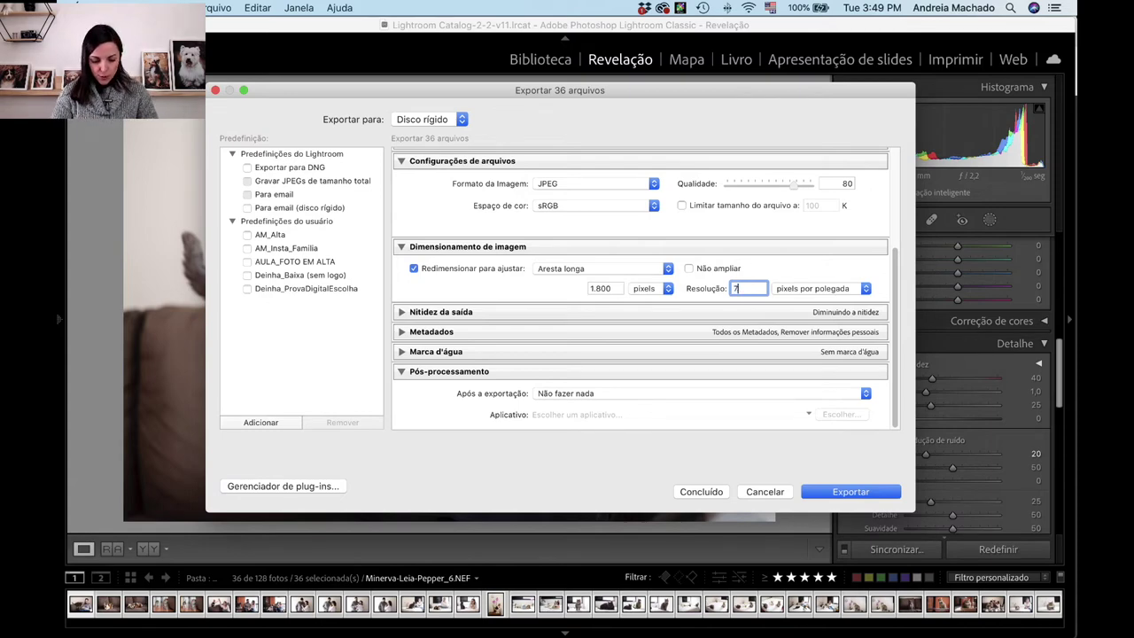
pyautogui.write('2')
pyautogui.press('Tab')
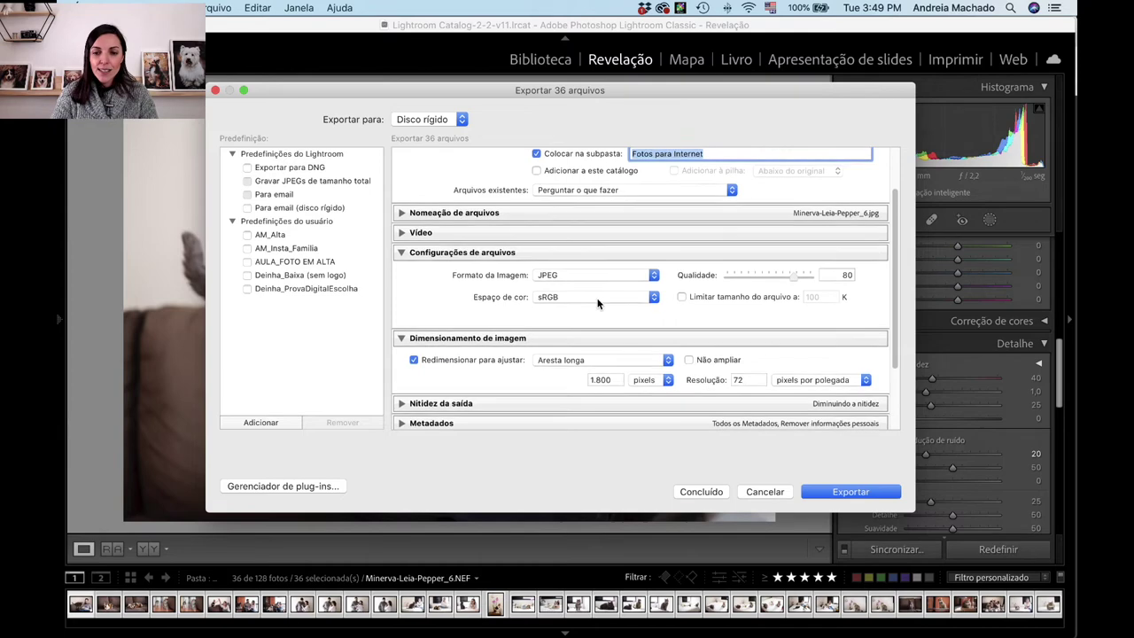
# - Change the export resolution to 100 ppi and show the output sharpening options
pyautogui.scroll(-2, 601, 301)
pyautogui.click(746, 332)
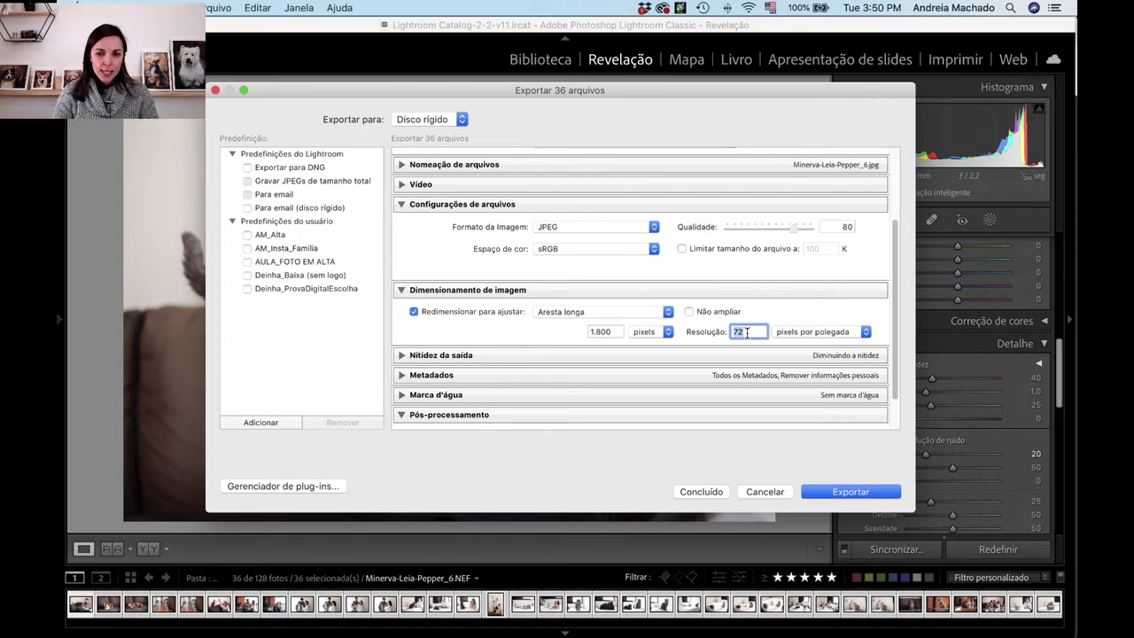
pyautogui.write('100')
pyautogui.press('Tab')
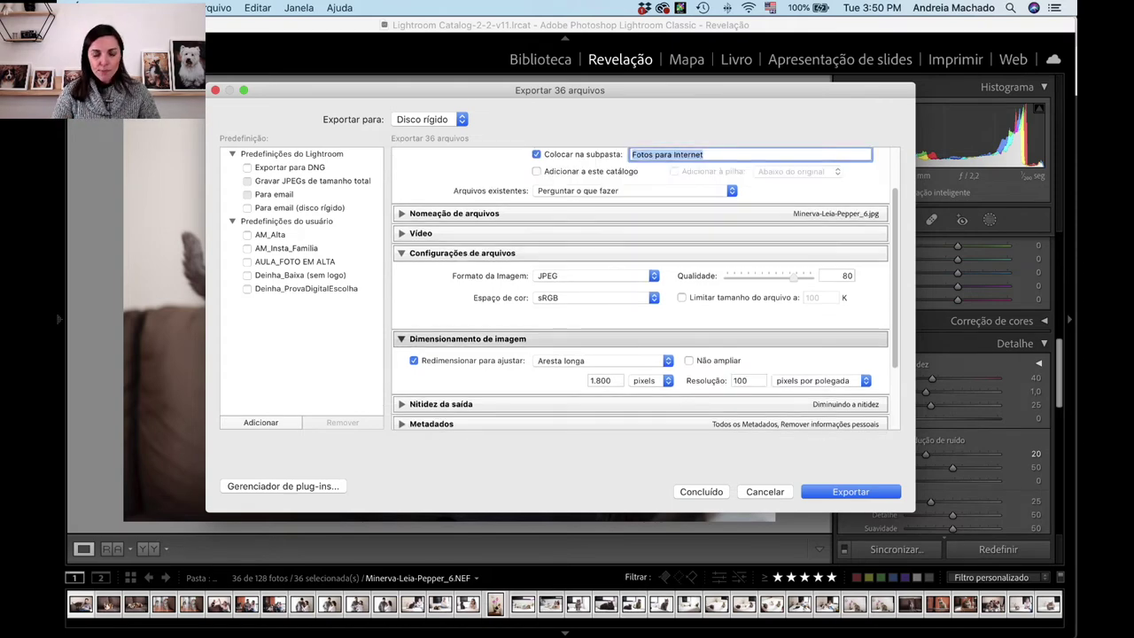
pyautogui.scroll(3, 749, 338)
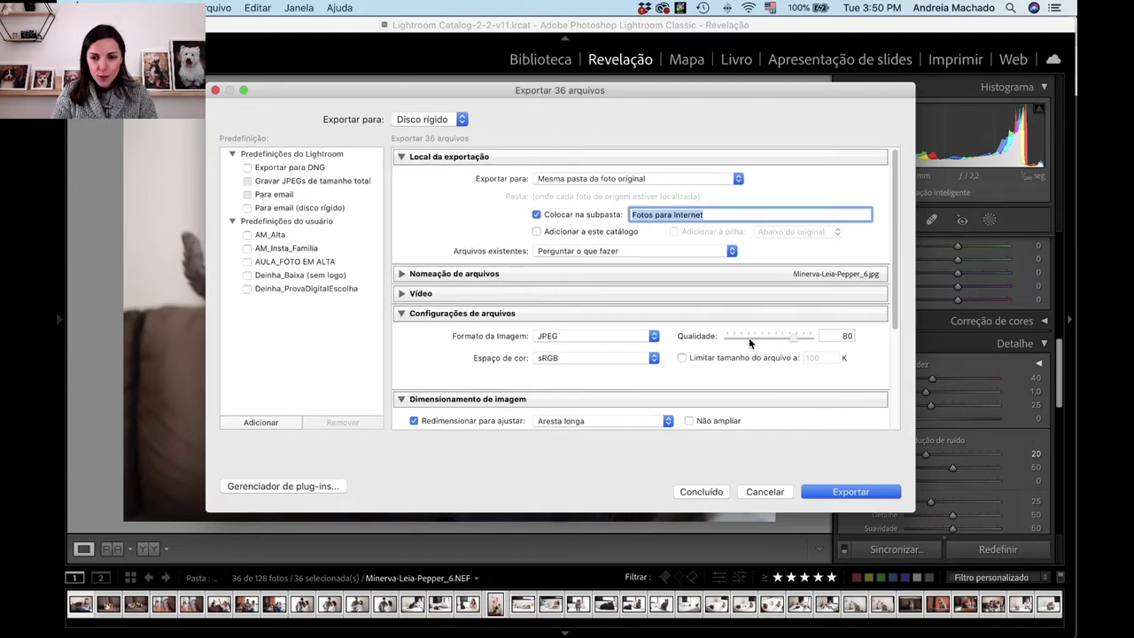
pyautogui.scroll(-1, 749, 338)
pyautogui.scroll(-1, 749, 338)
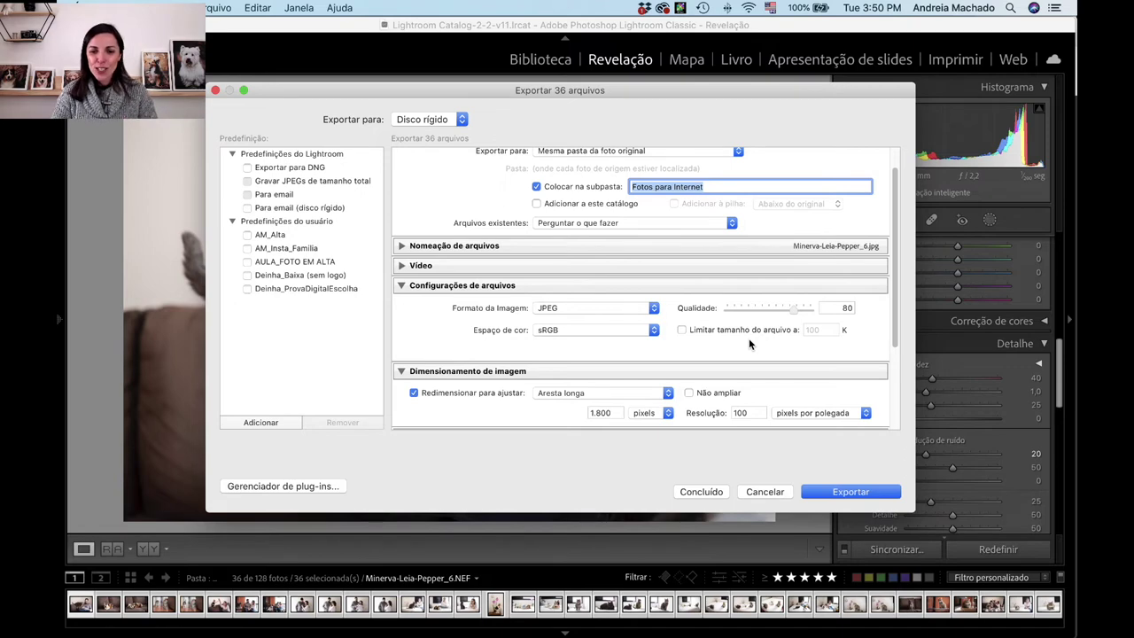
pyautogui.scroll(-5, 748, 341)
pyautogui.doubleClick(762, 286)
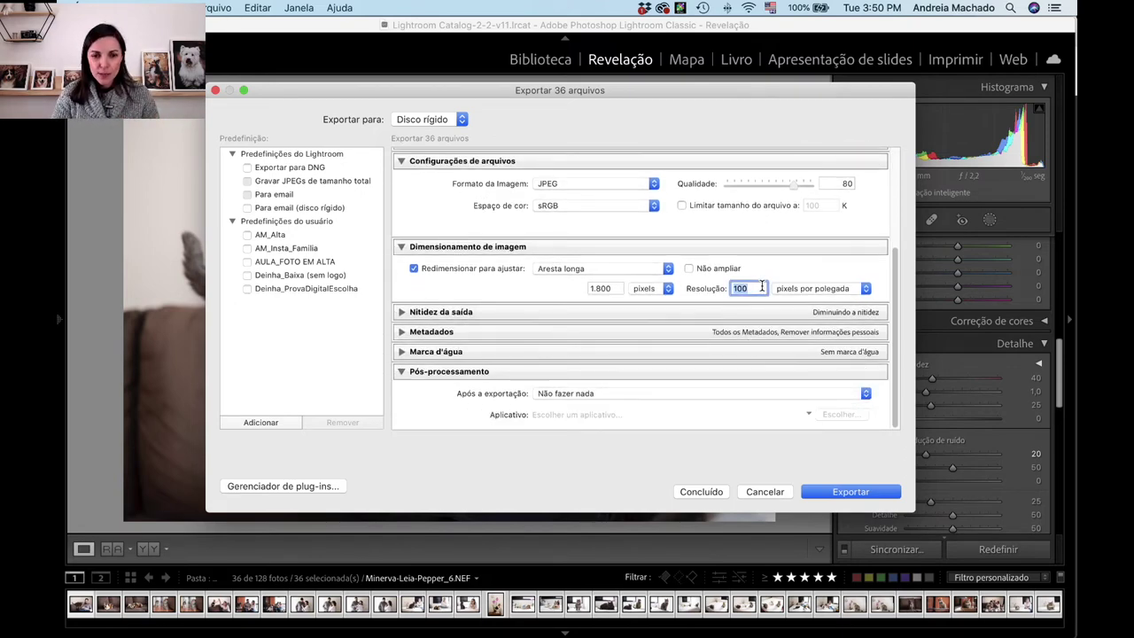
pyautogui.click(401, 312)
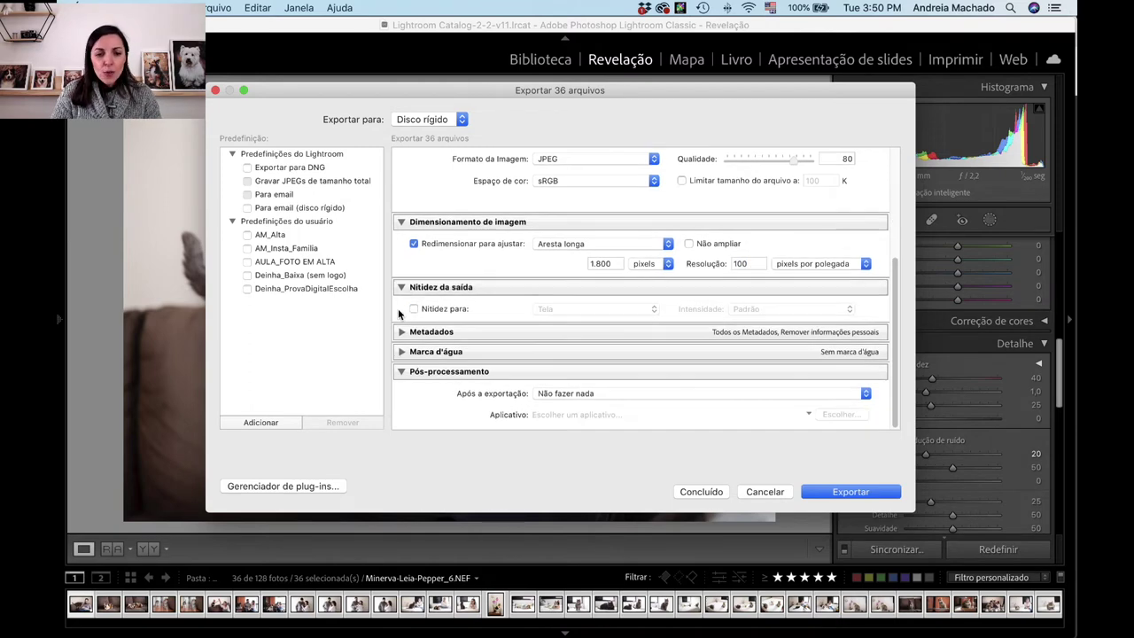
# - Leave Output Sharpening and Metadata collapsed, expand the Watermark section and check Watermark
pyautogui.click(400, 287)
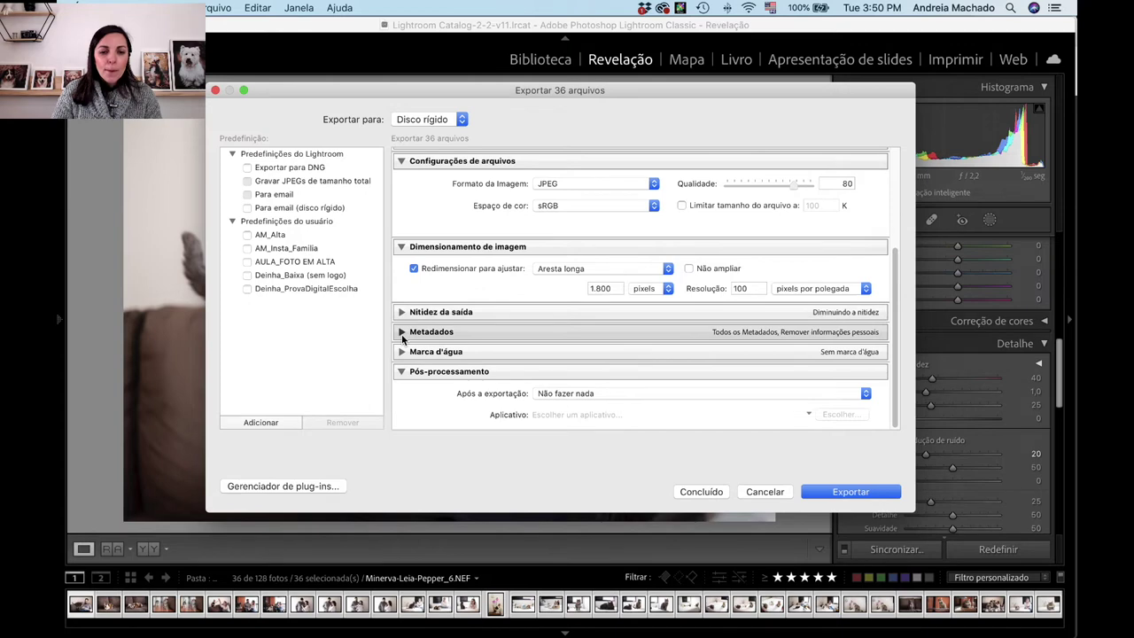
pyautogui.click(401, 331)
pyautogui.click(401, 332)
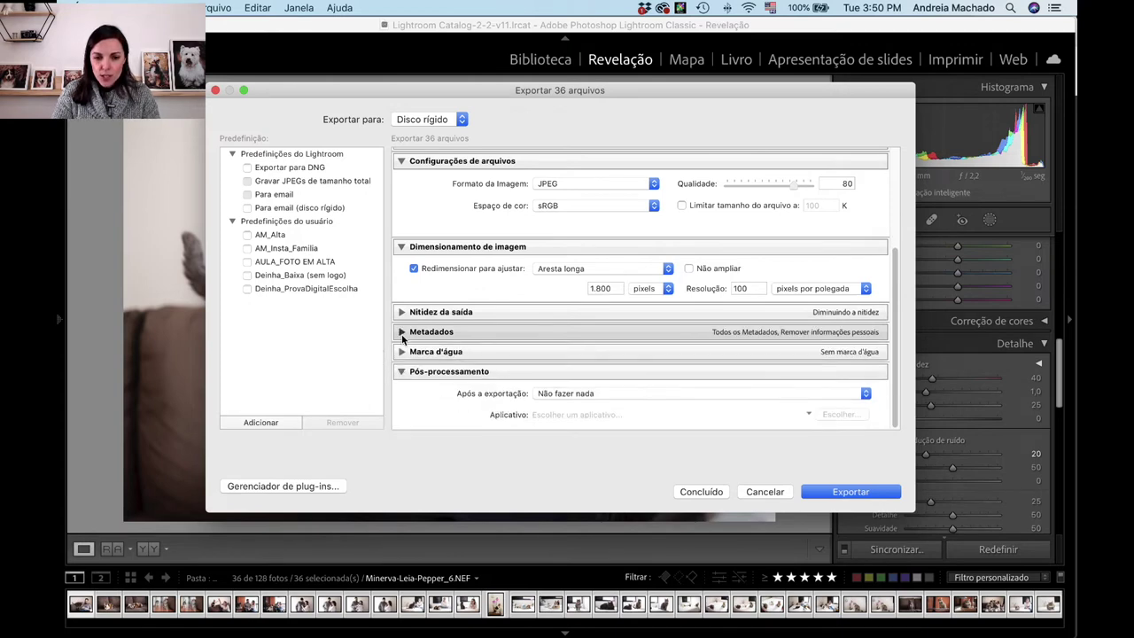
pyautogui.click(402, 352)
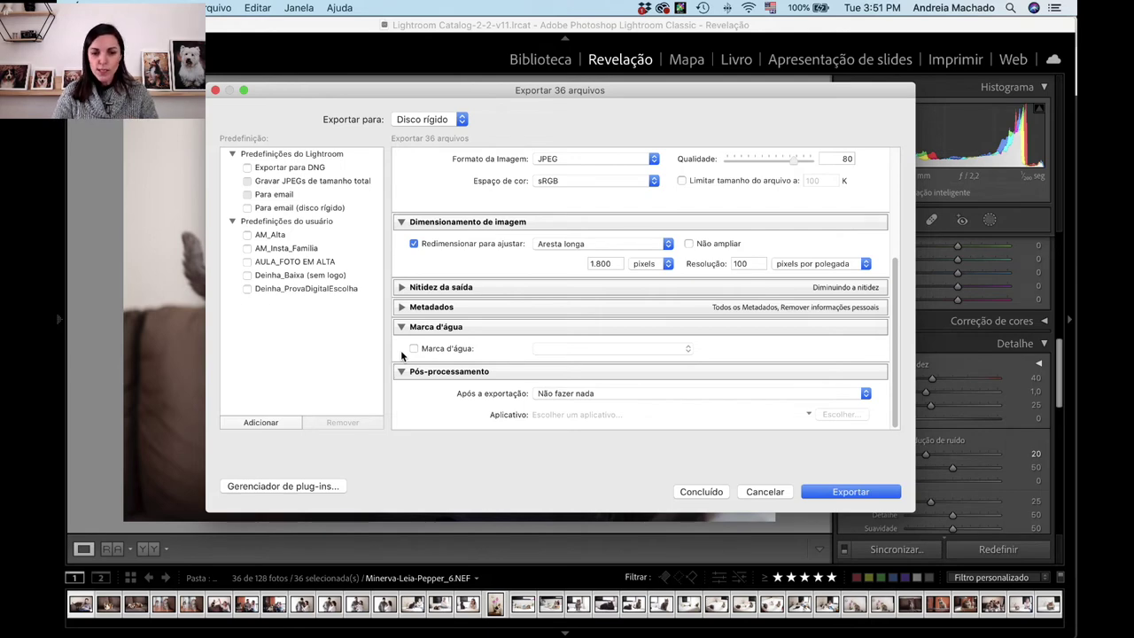
pyautogui.click(414, 349)
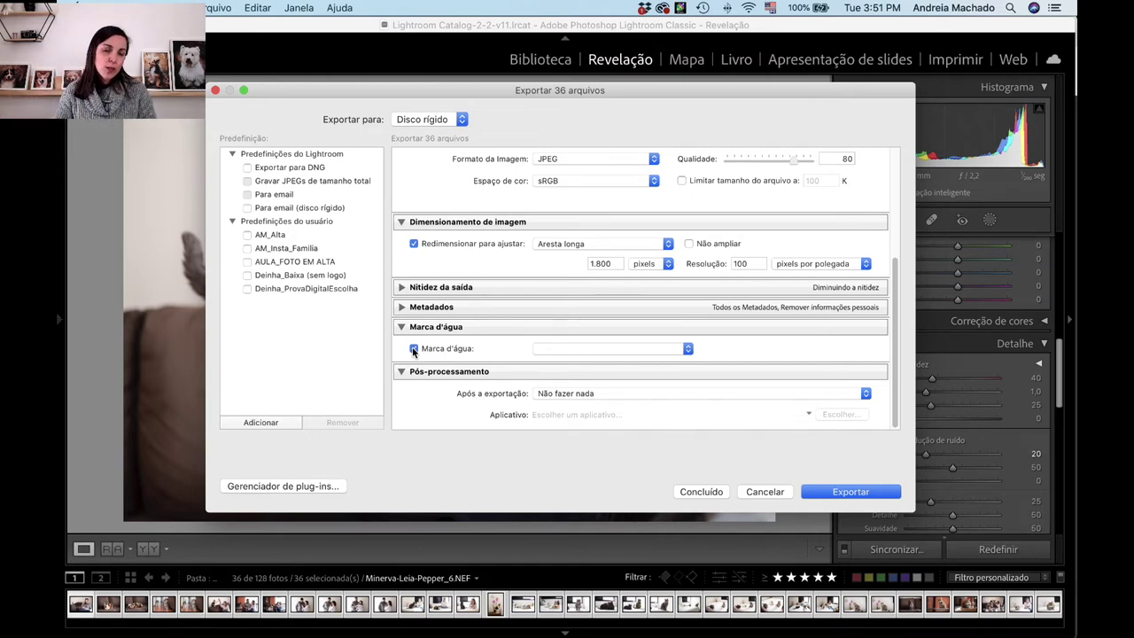
# - Choose Edit Watermarks... from the Watermark dropdown to open the watermark editor
pyautogui.click(688, 349)
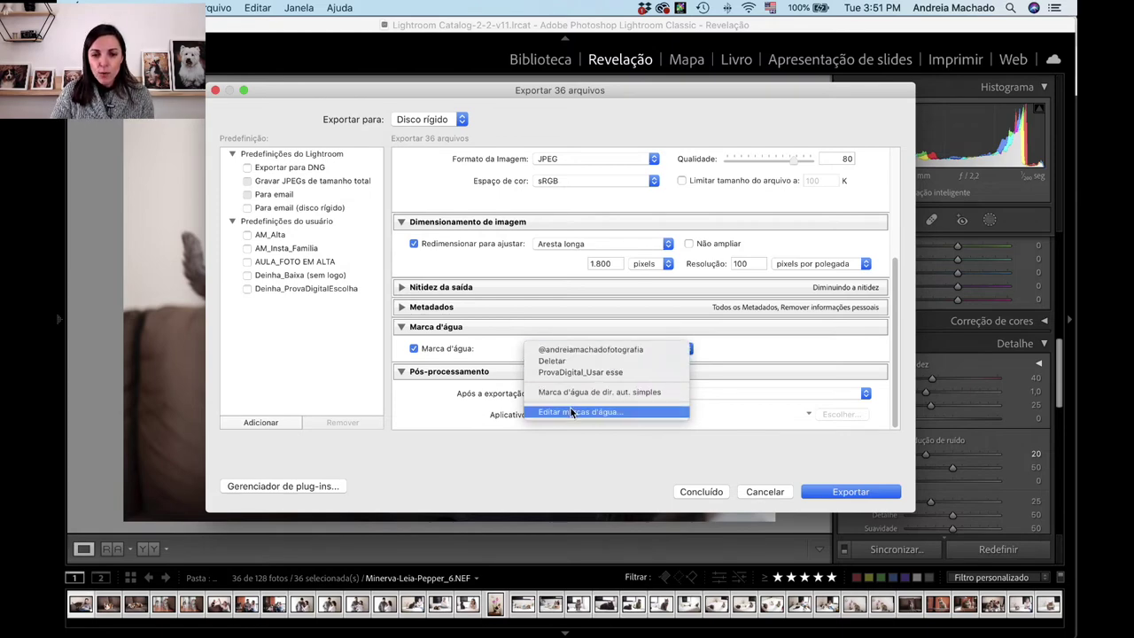
pyautogui.click(637, 413)
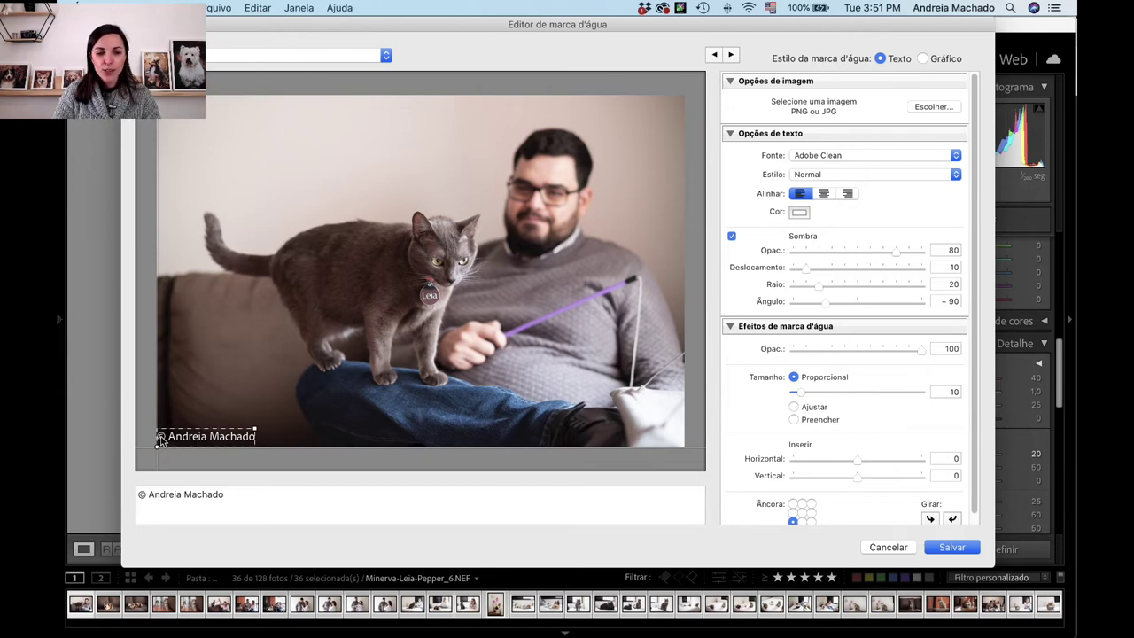
# - Replace the copyright-name watermark text with the social-media handle
pyautogui.tripleClick(237, 494)
pyautogui.moveTo(238, 495); pyautogui.dragTo(152, 497)
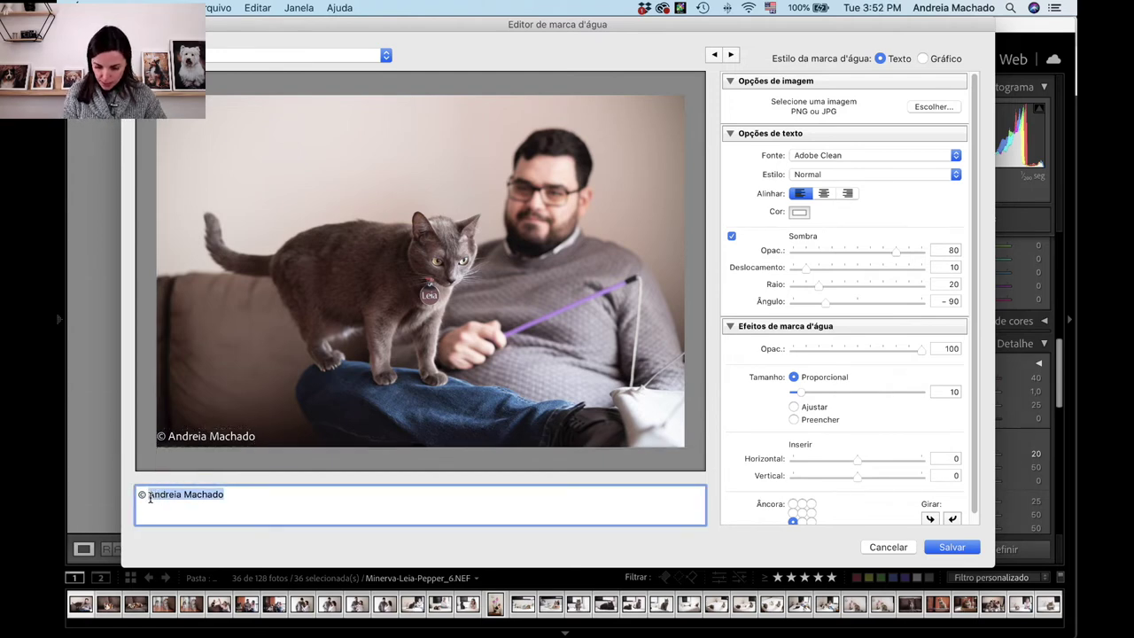
pyautogui.press('BackSpace')
pyautogui.press('BackSpace')
pyautogui.write('@olharcanino.fotopet')
pyautogui.press('super+a')
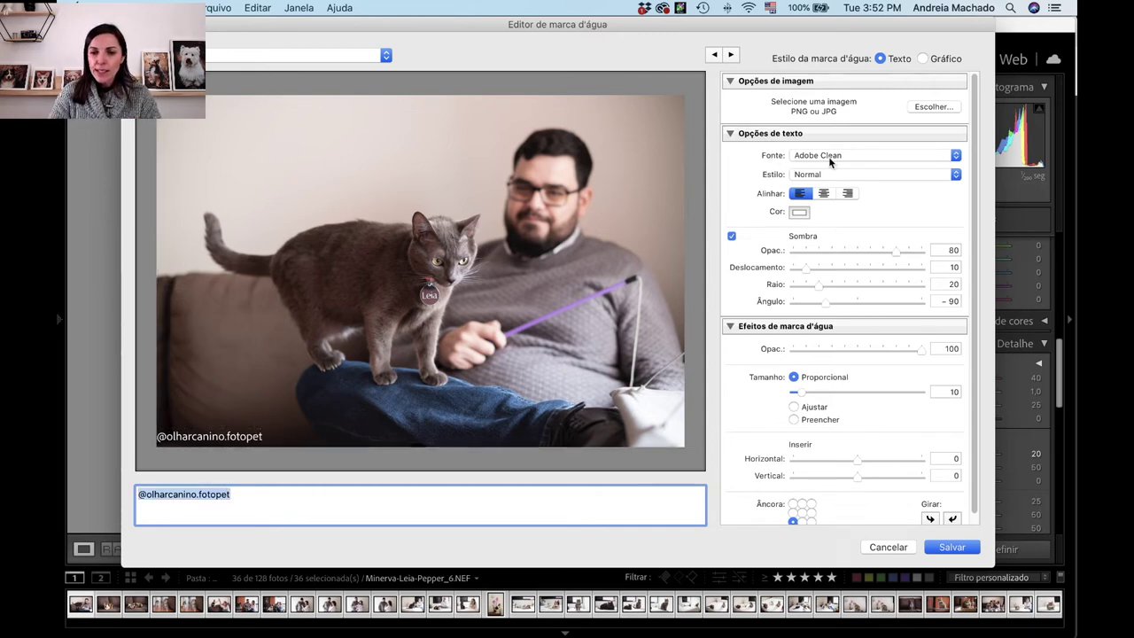
# - Set the watermark font to Arial after trying Adobe Gothic Std, keeping the white colour
pyautogui.click(830, 157)
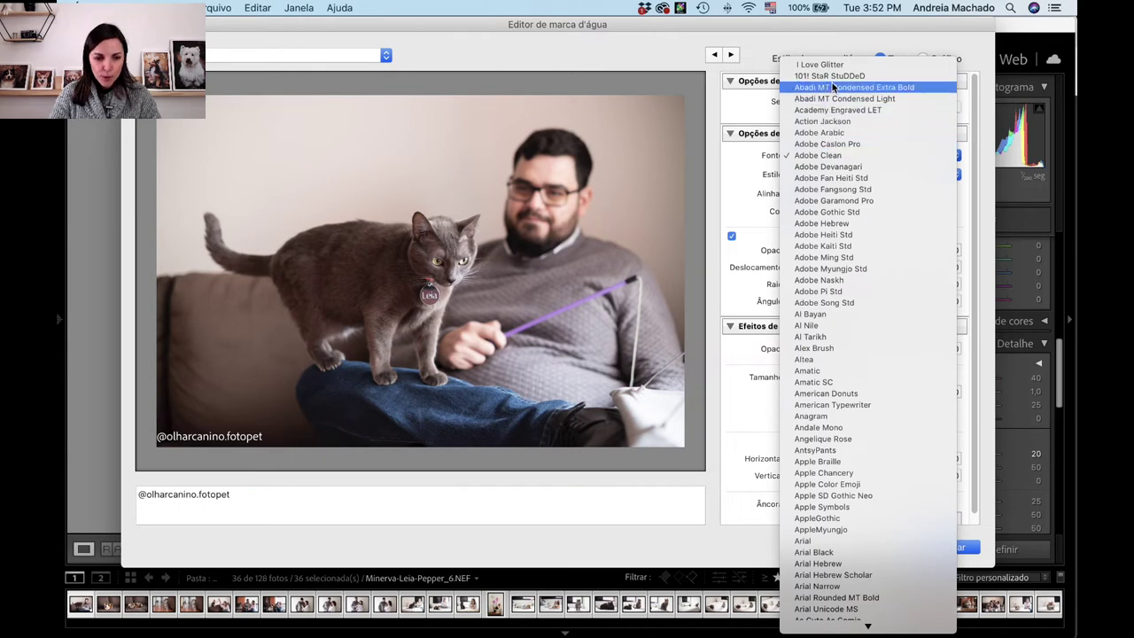
pyautogui.click(843, 214)
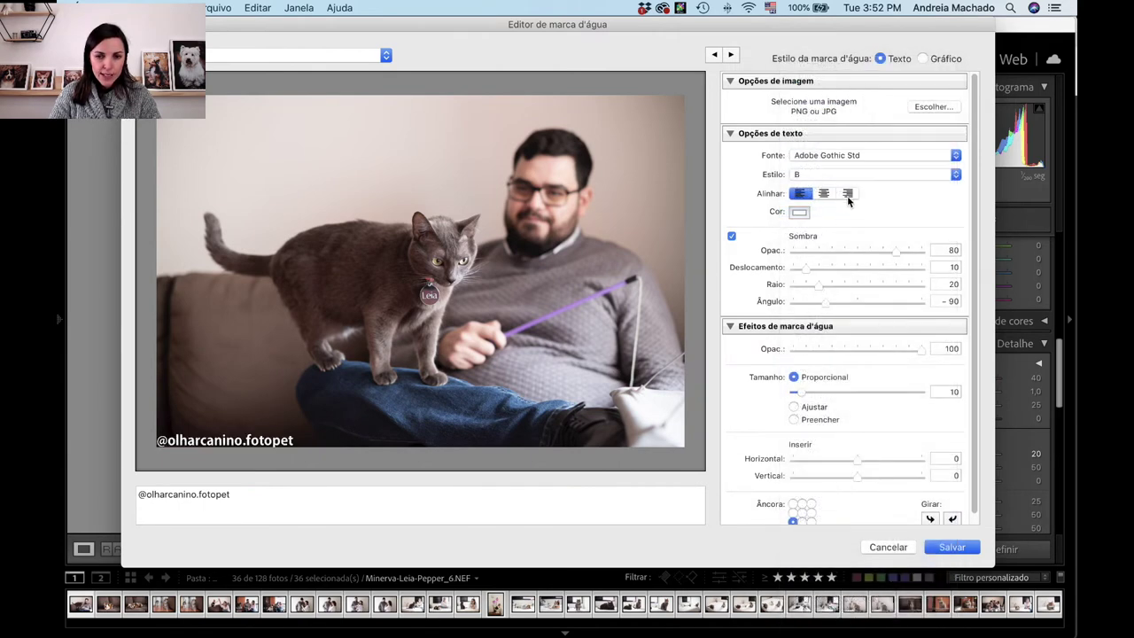
pyautogui.click(826, 176)
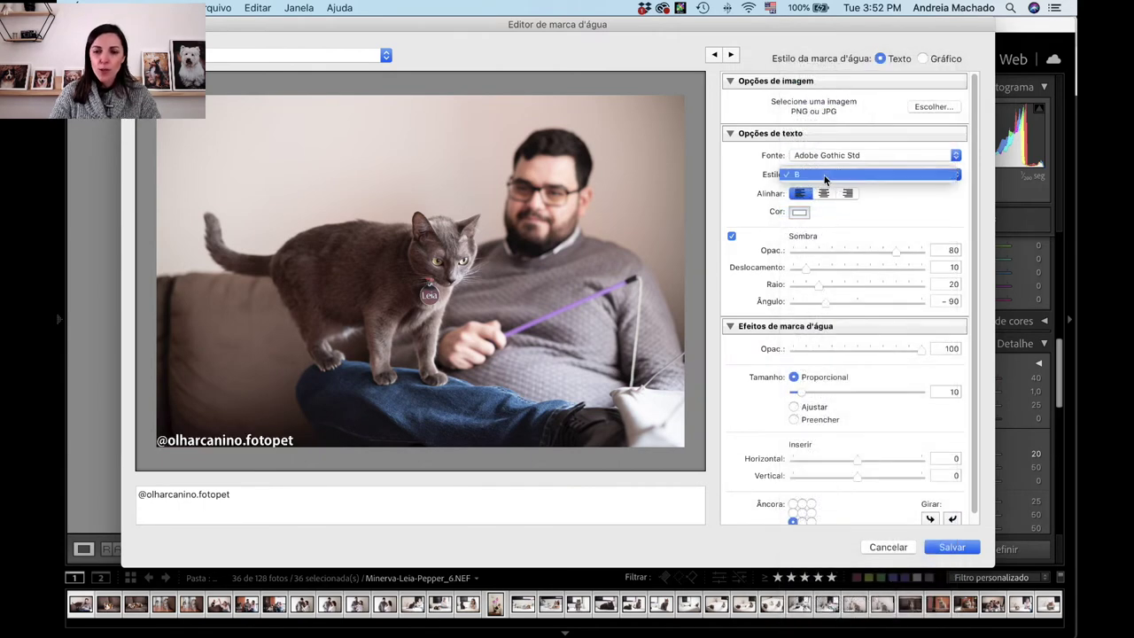
pyautogui.click(825, 177)
pyautogui.click(833, 158)
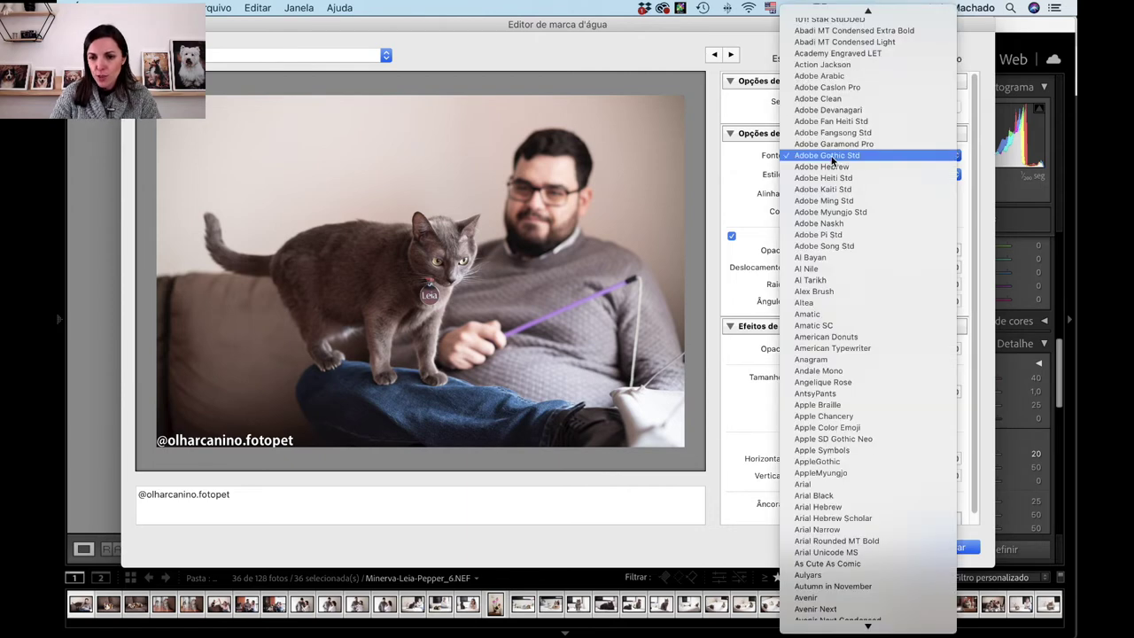
pyautogui.scroll(1, 824, 236)
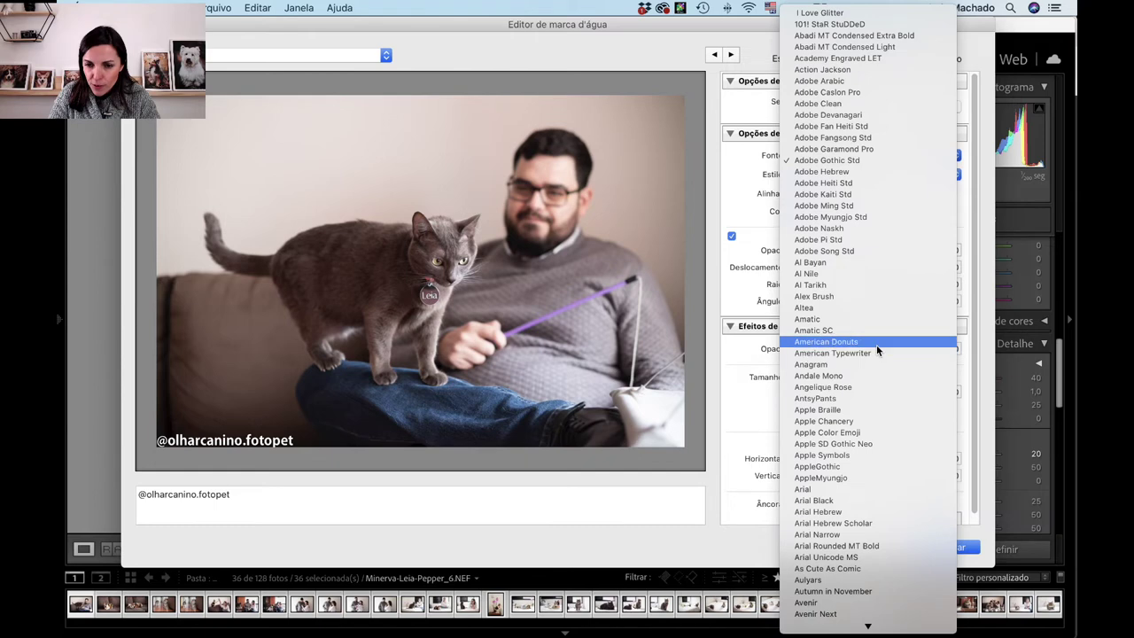
pyautogui.click(830, 490)
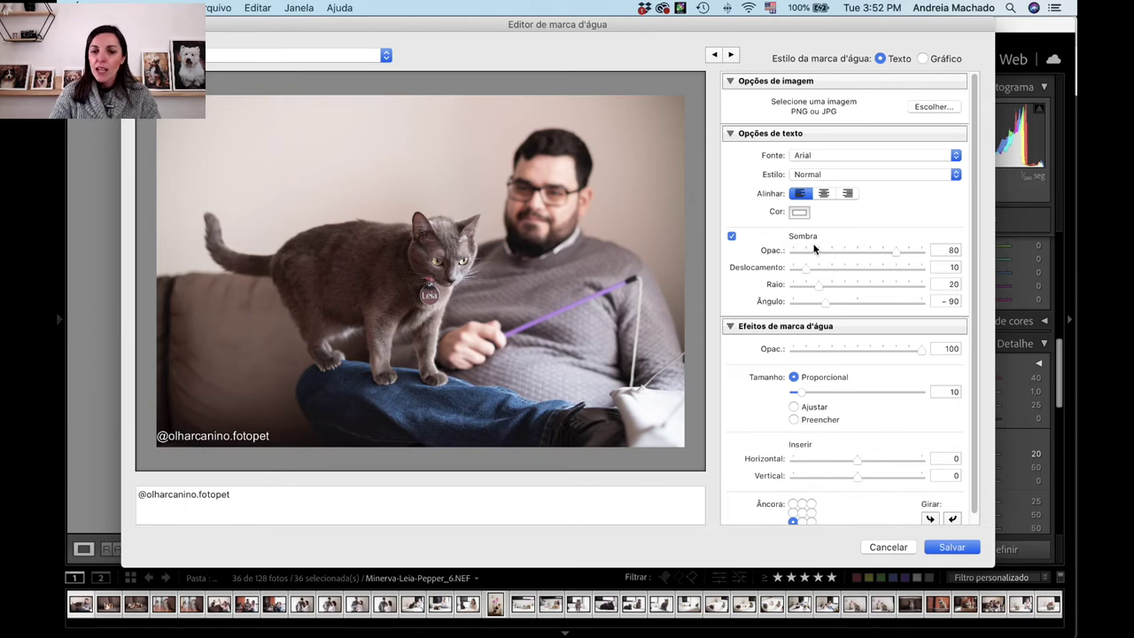
pyautogui.click(800, 215)
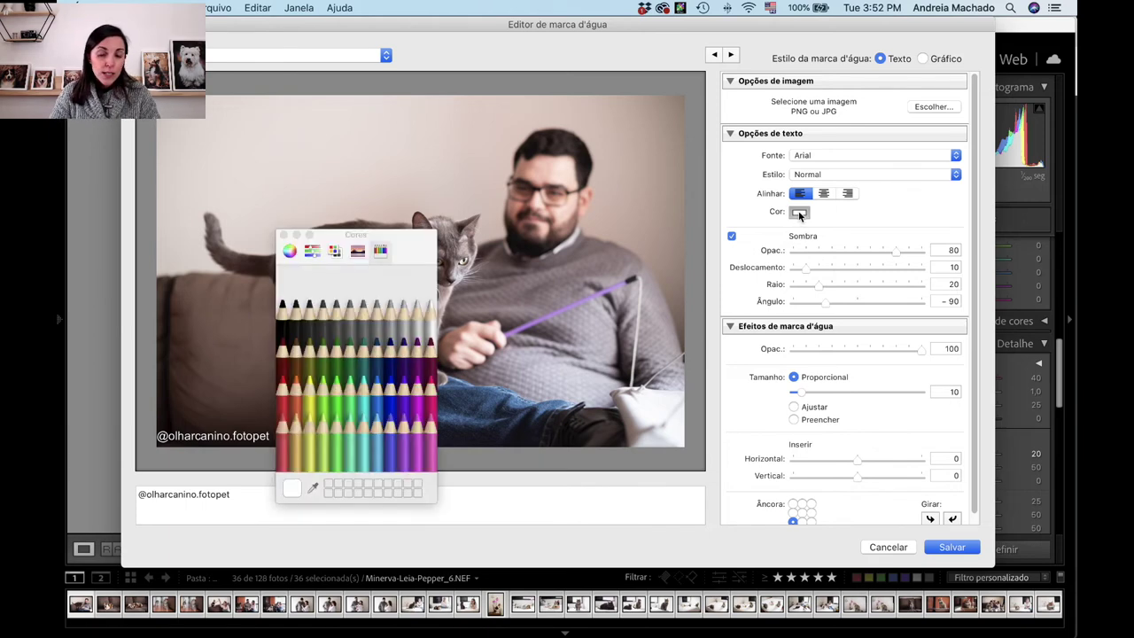
pyautogui.click(284, 235)
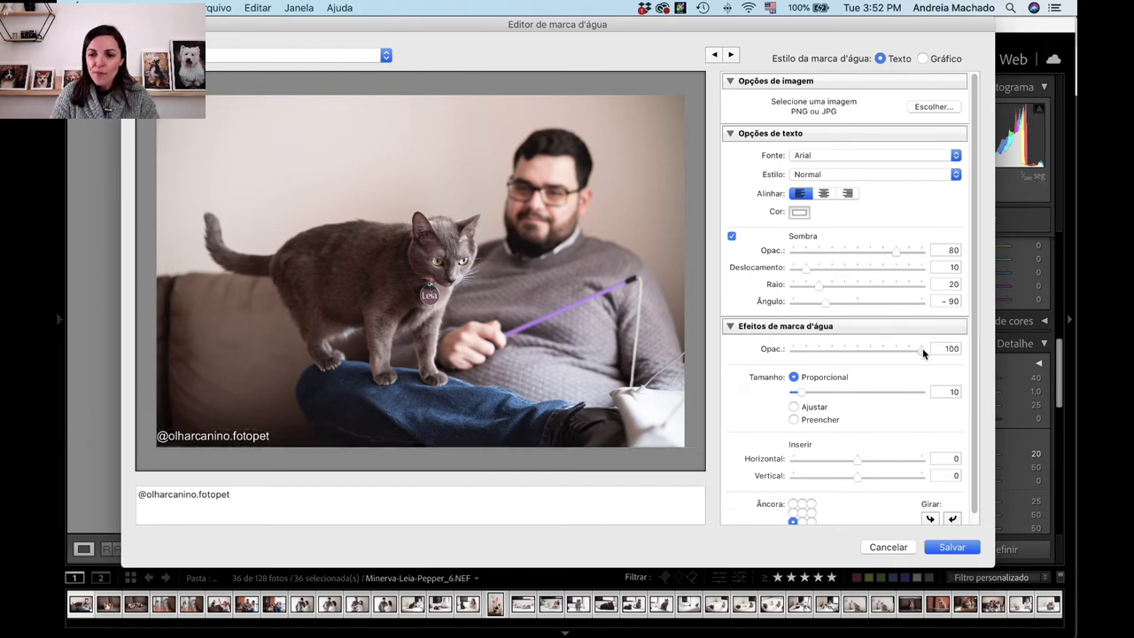
# - Lower watermark opacity to 40 and set Proportional size 15 after trying Fit and Fill
pyautogui.moveTo(902, 356); pyautogui.dragTo(846, 358)
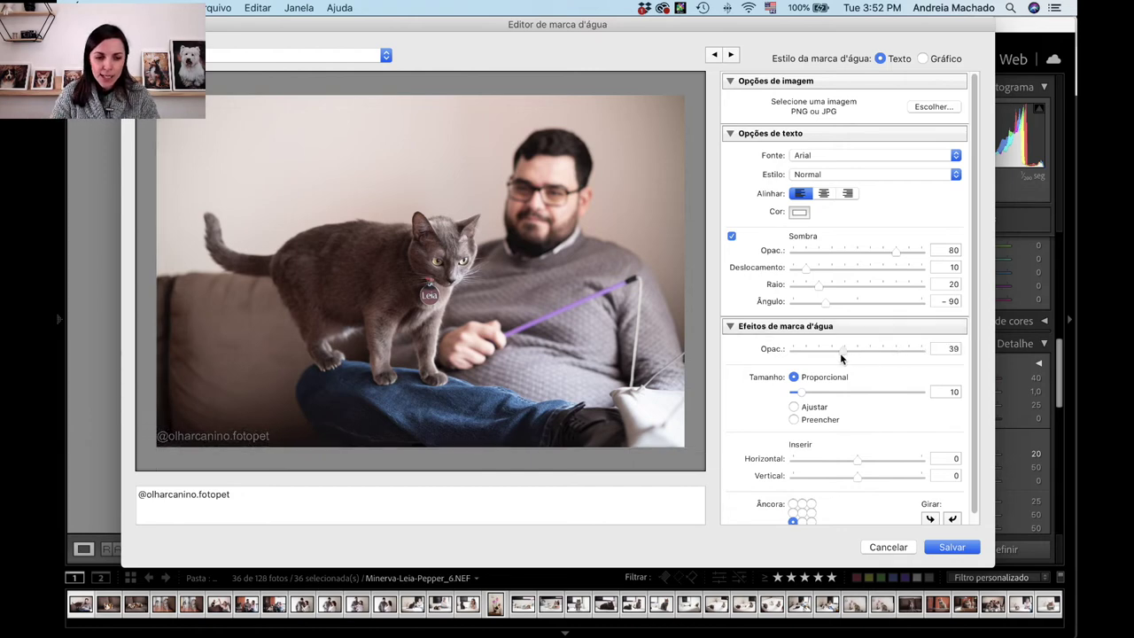
pyautogui.moveTo(841, 350); pyautogui.dragTo(845, 350)
pyautogui.scroll(-1, 833, 381)
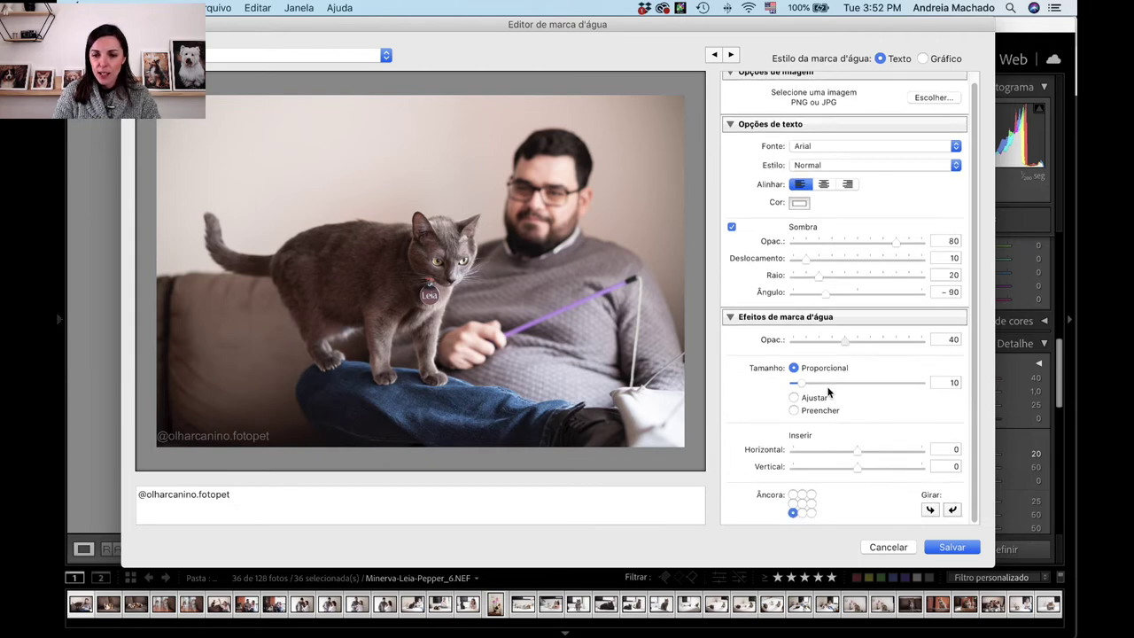
pyautogui.click(794, 398)
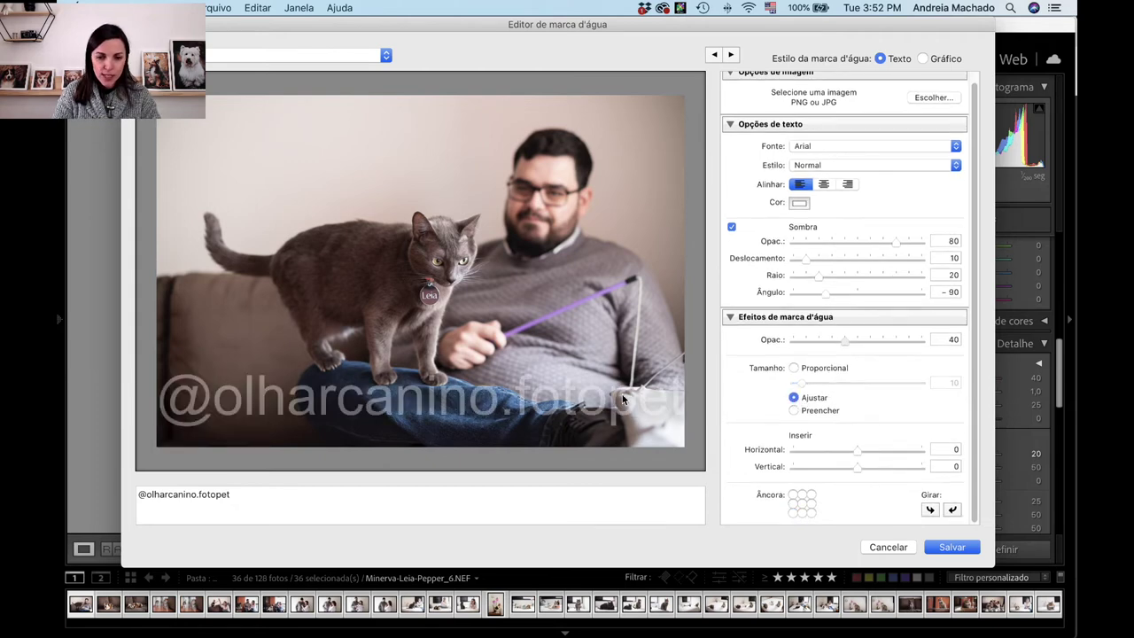
pyautogui.click(795, 410)
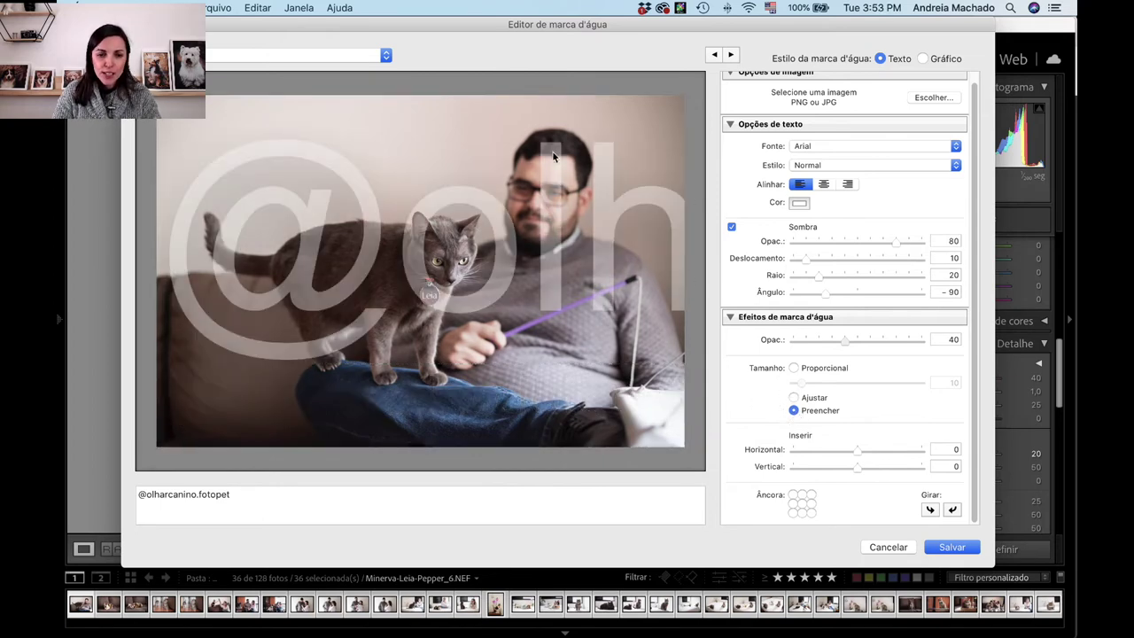
pyautogui.click(795, 369)
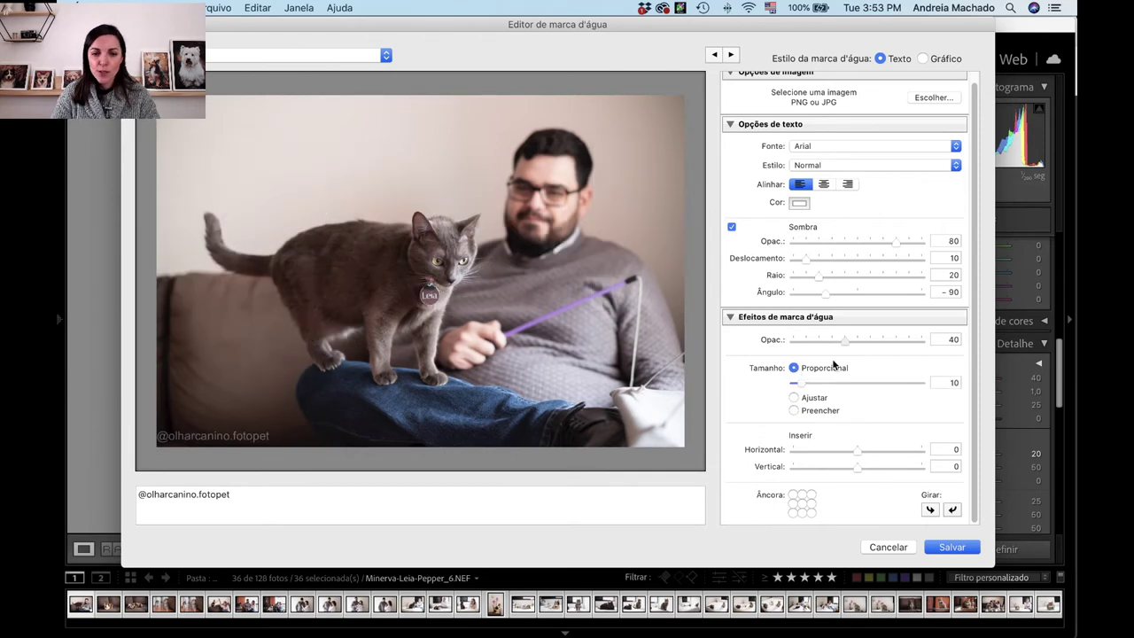
pyautogui.moveTo(804, 382); pyautogui.dragTo(804, 386)
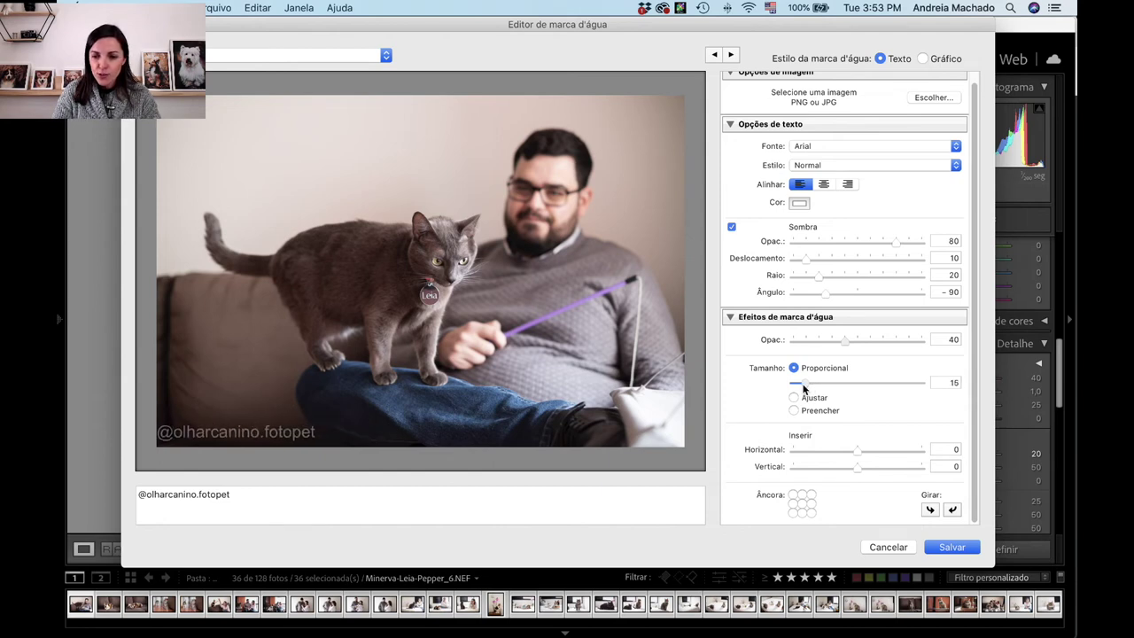
# - Anchor the watermark to the photo's bottom-right corner after trying other anchor points
pyautogui.click(793, 495)
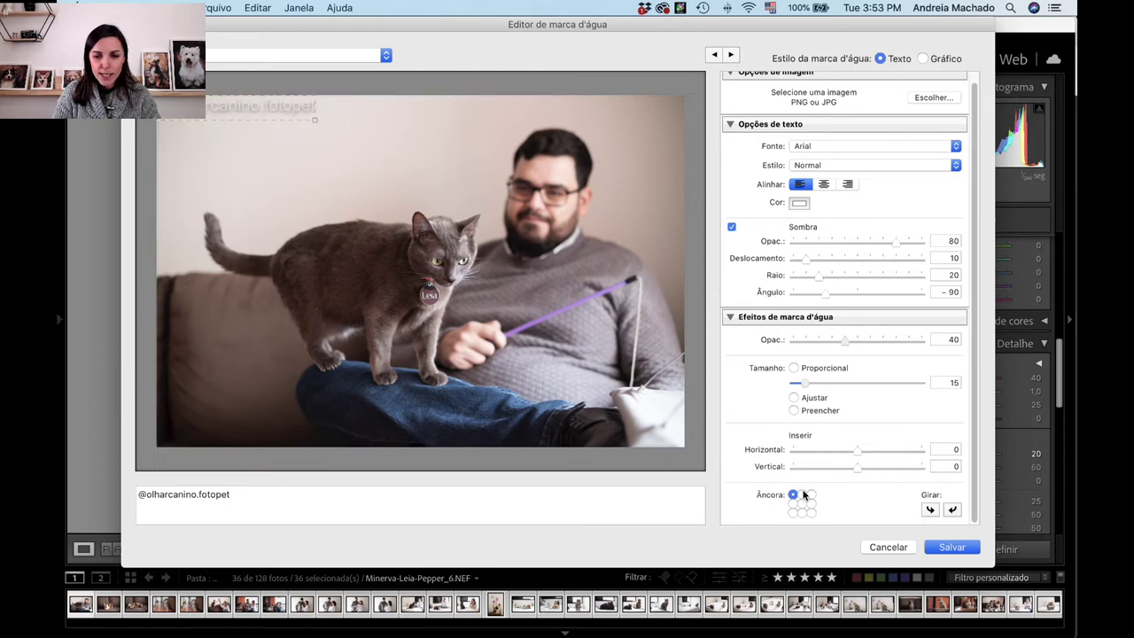
pyautogui.click(803, 496)
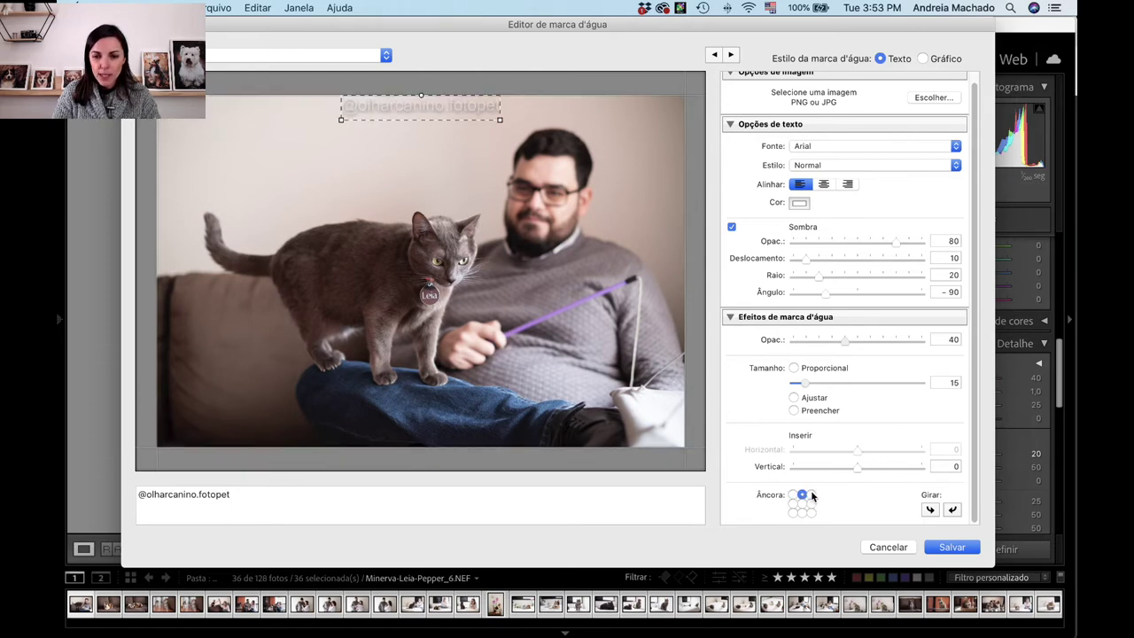
pyautogui.click(811, 495)
pyautogui.click(803, 503)
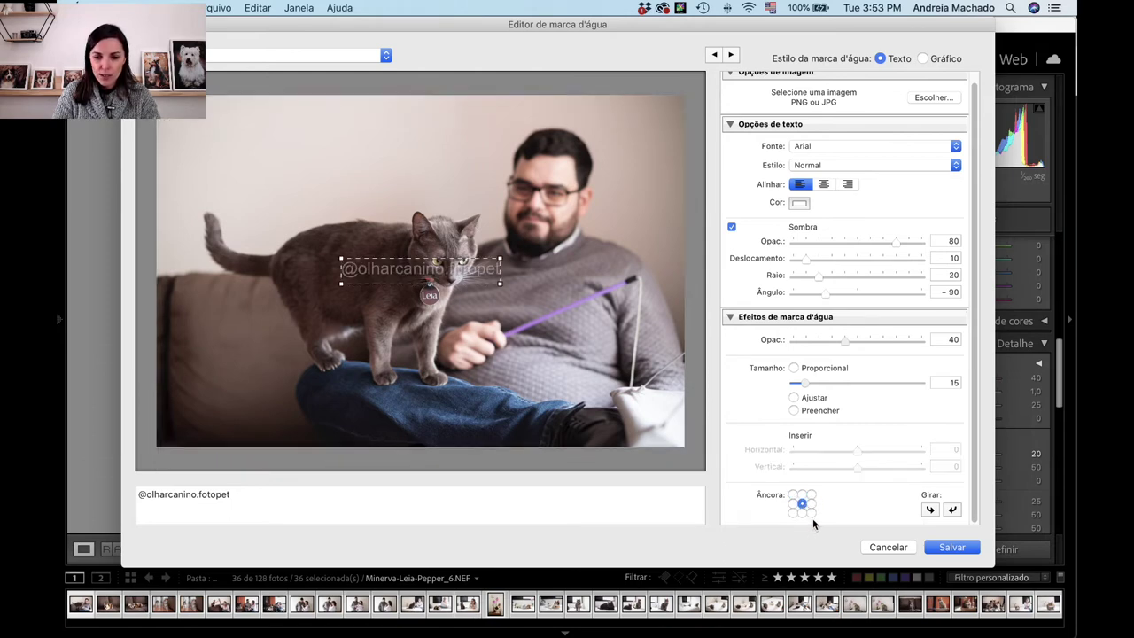
pyautogui.click(811, 513)
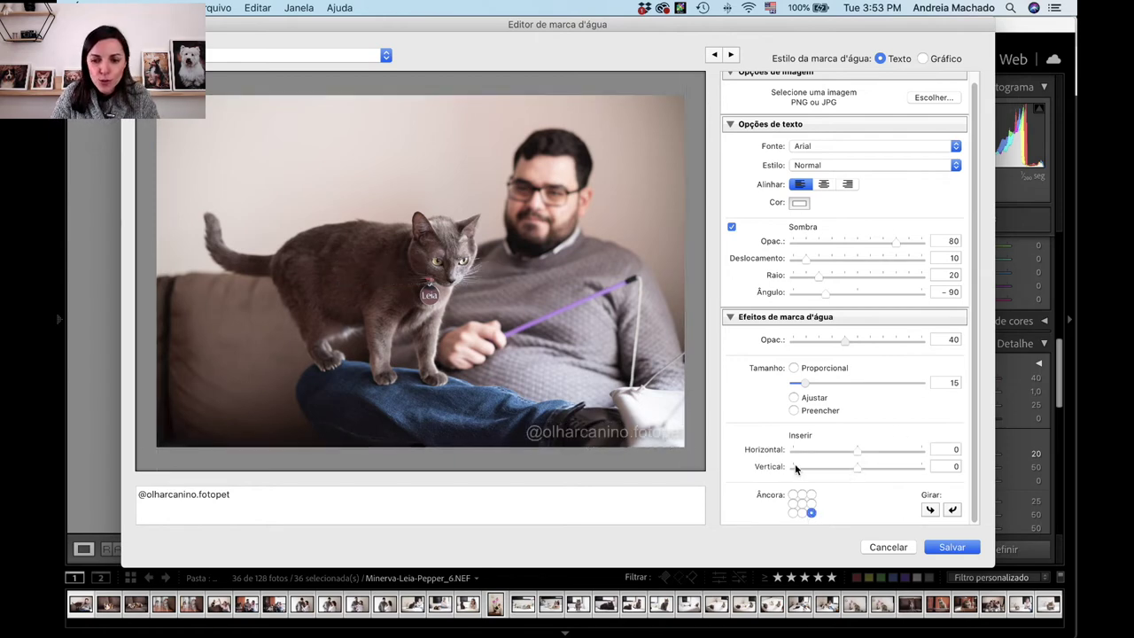
# - Save the text watermark as a new preset named after the social-media handle
pyautogui.click(934, 549)
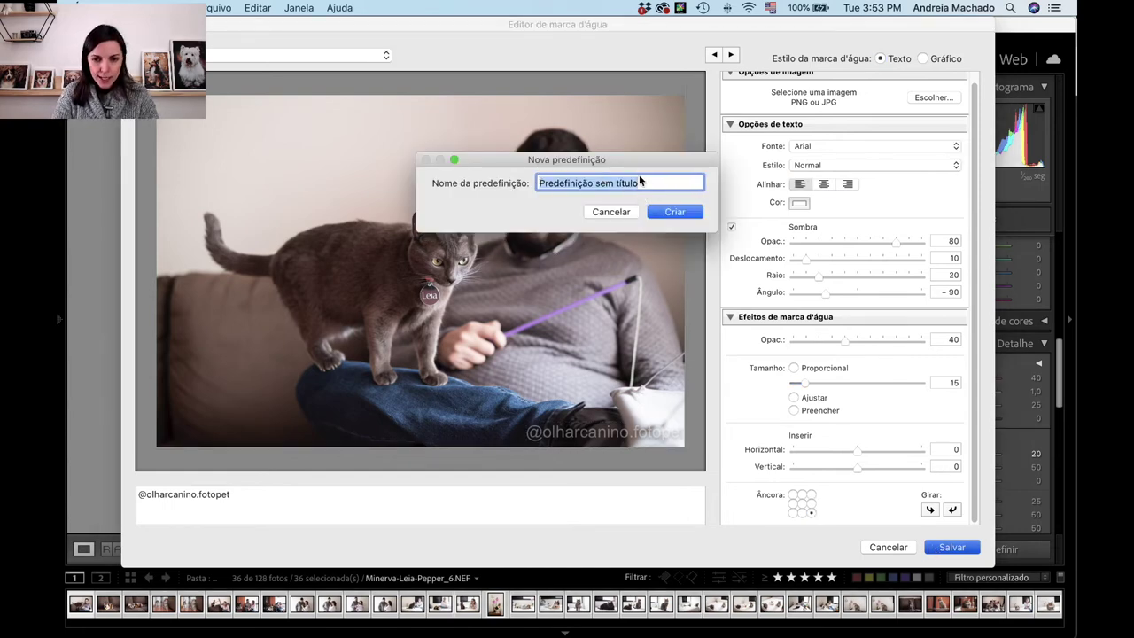
pyautogui.write('@olharcanifotopet')
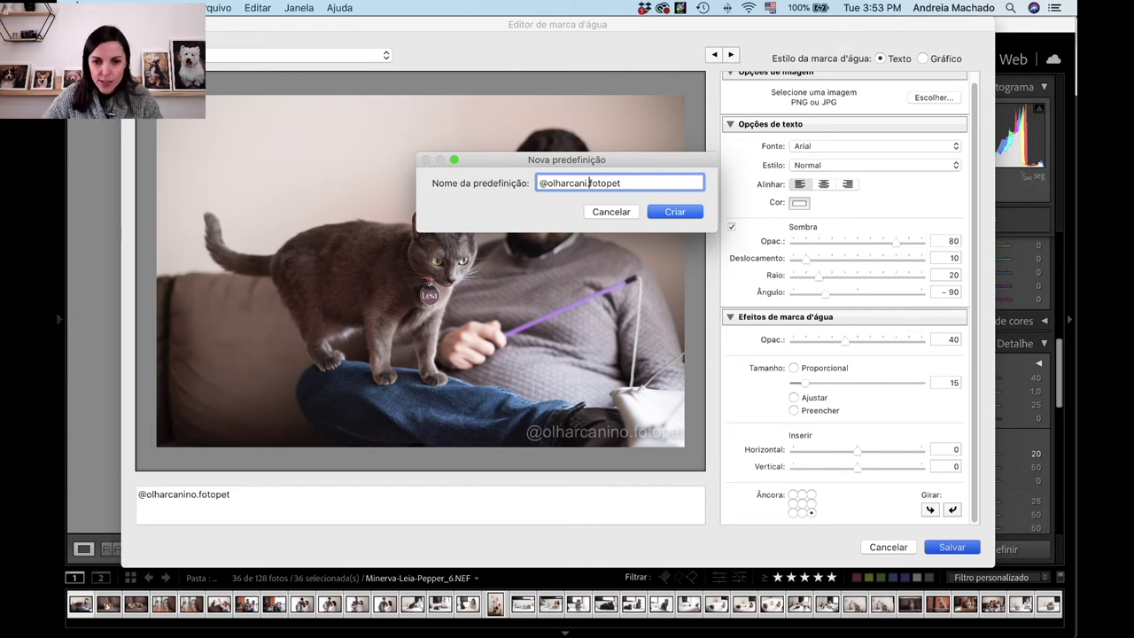
pyautogui.write('ino')
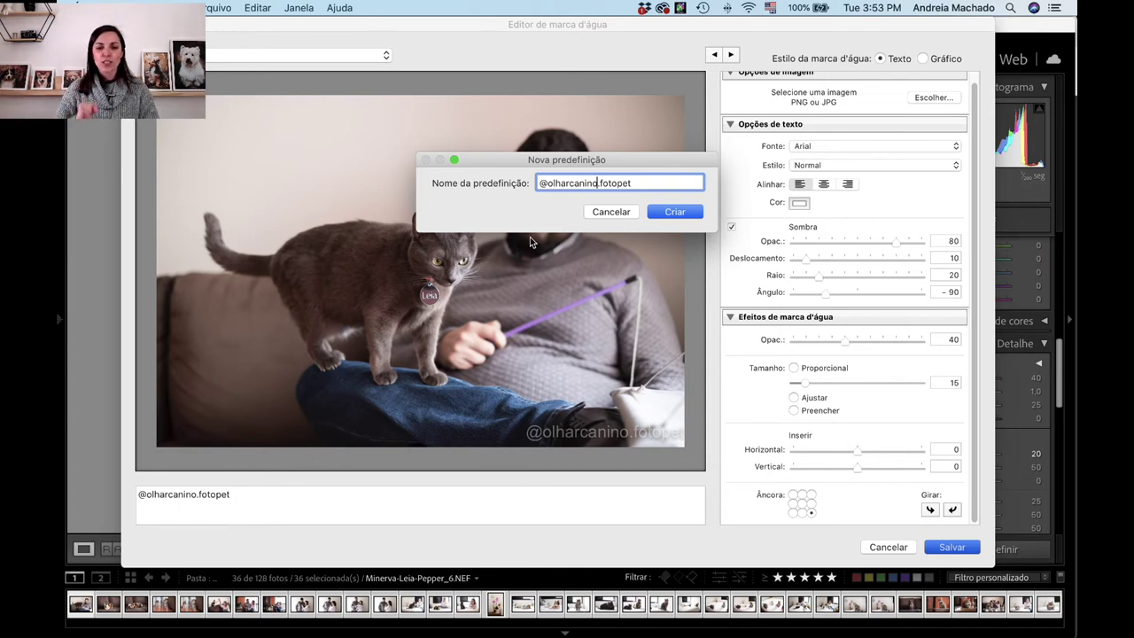
pyautogui.click(675, 212)
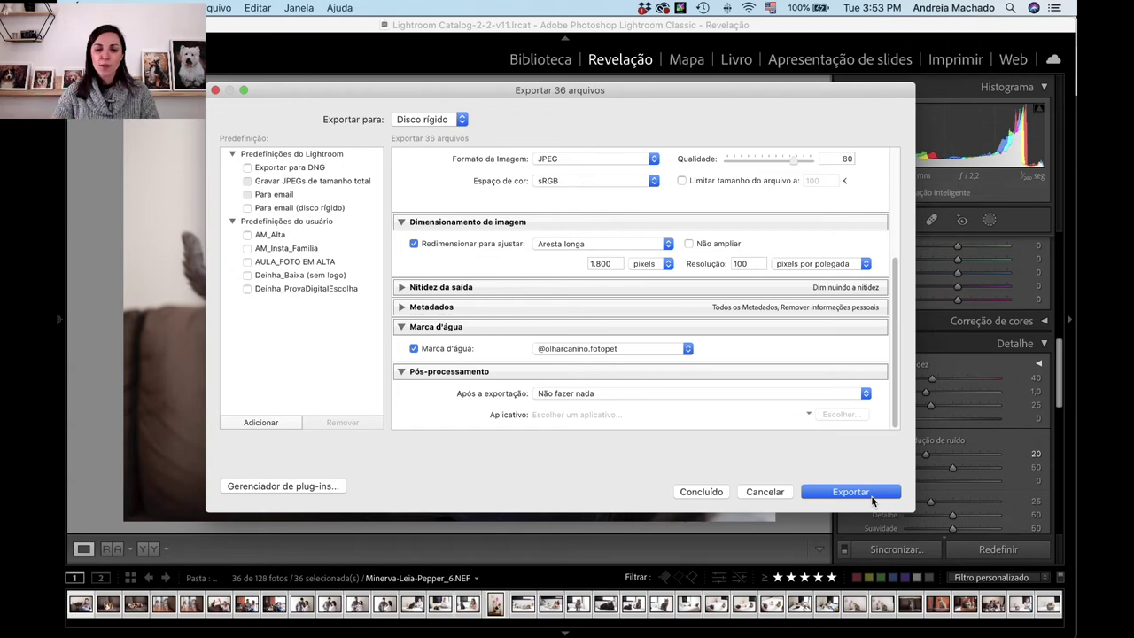
# - Reopen the watermark editor via Edit Watermarks... and switch the style to Graphic
pyautogui.click(687, 349)
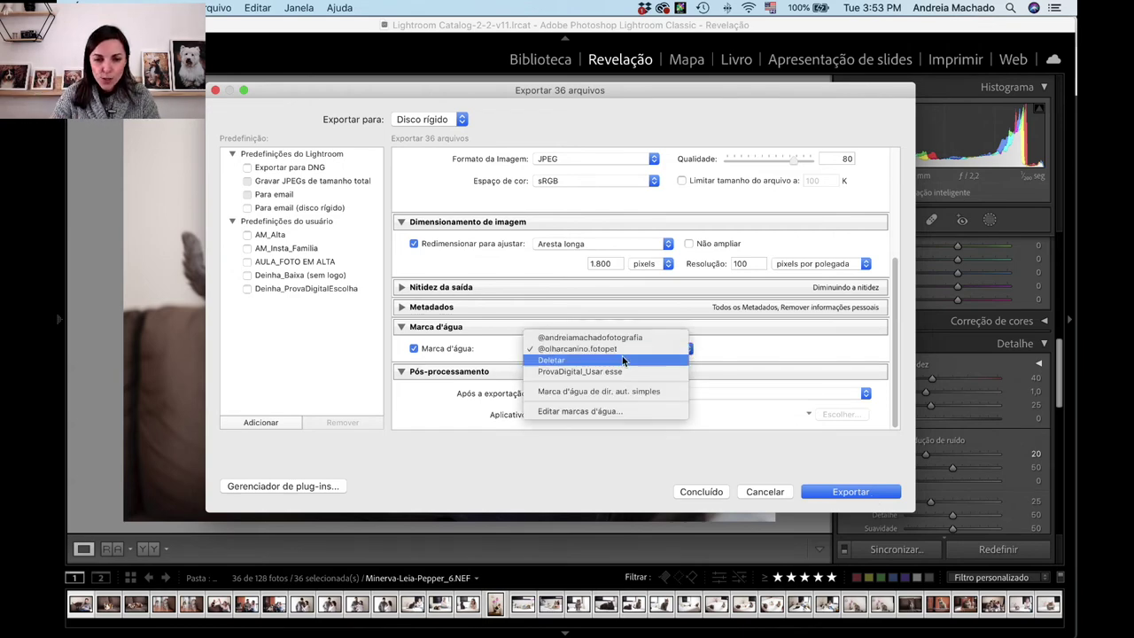
pyautogui.click(582, 411)
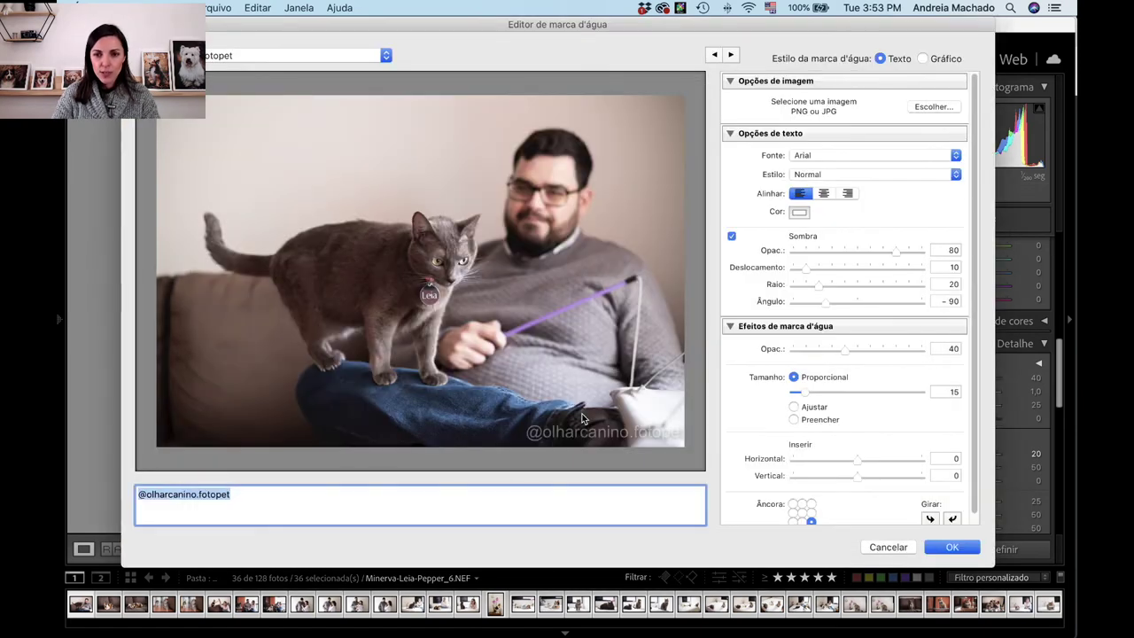
pyautogui.click(881, 60)
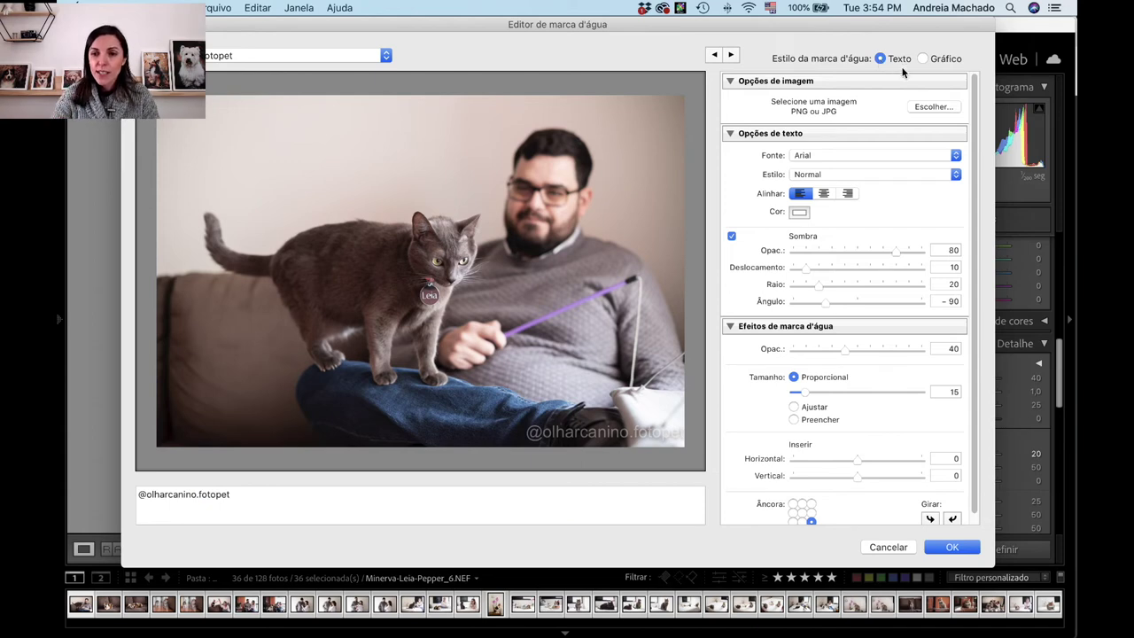
pyautogui.click(923, 59)
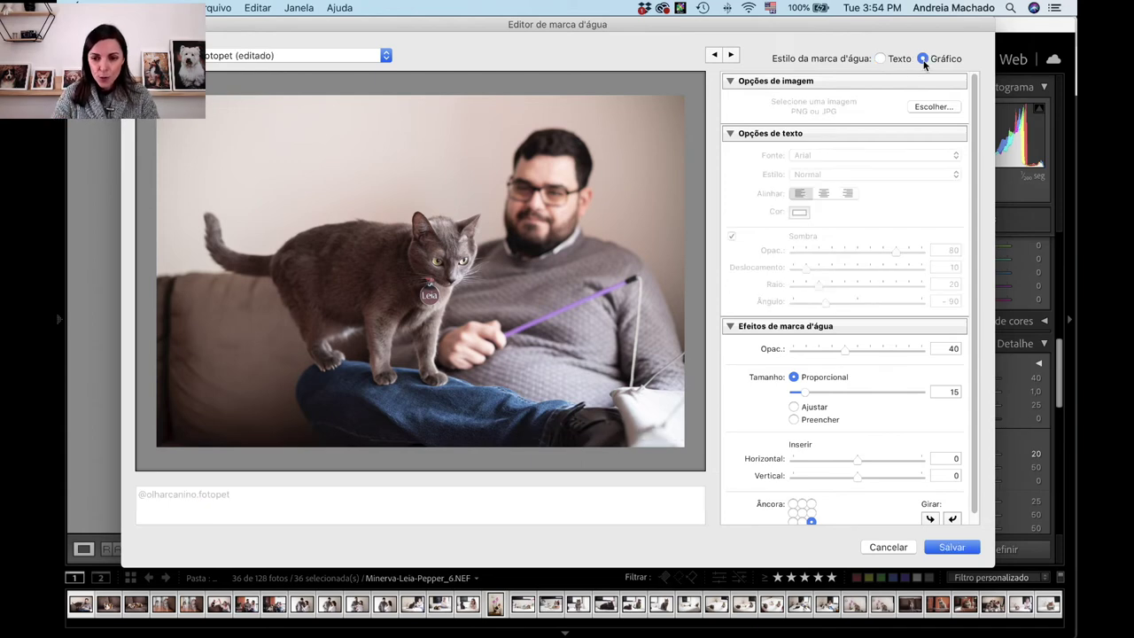
# - Use Logo para foto.png from the Portifólio fotografia folder as the watermark image
pyautogui.click(931, 107)
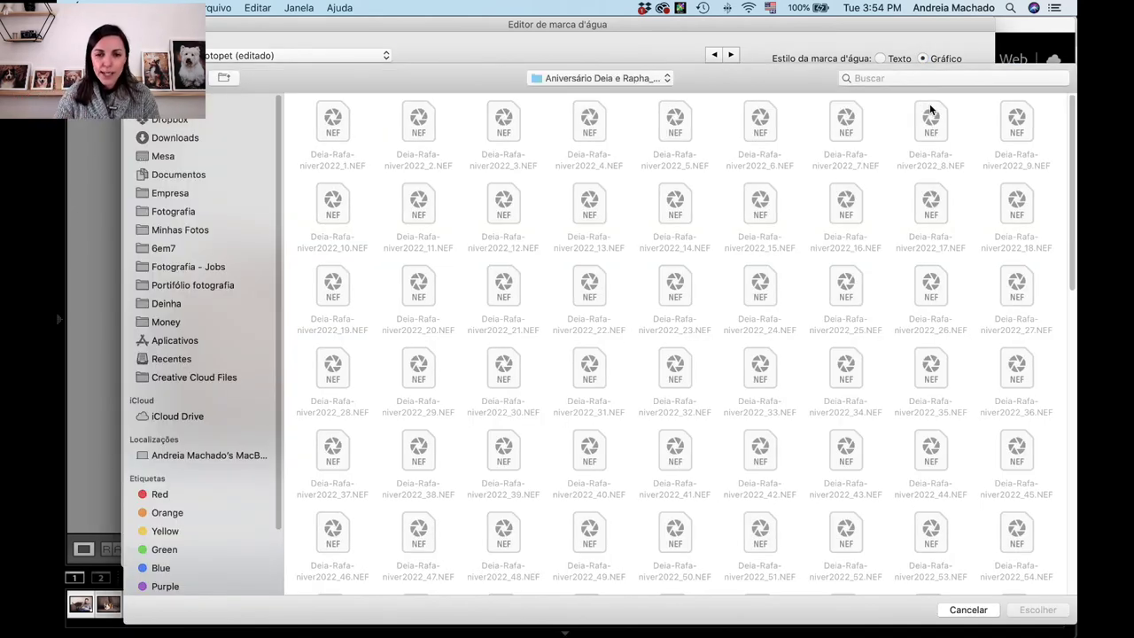
pyautogui.click(189, 284)
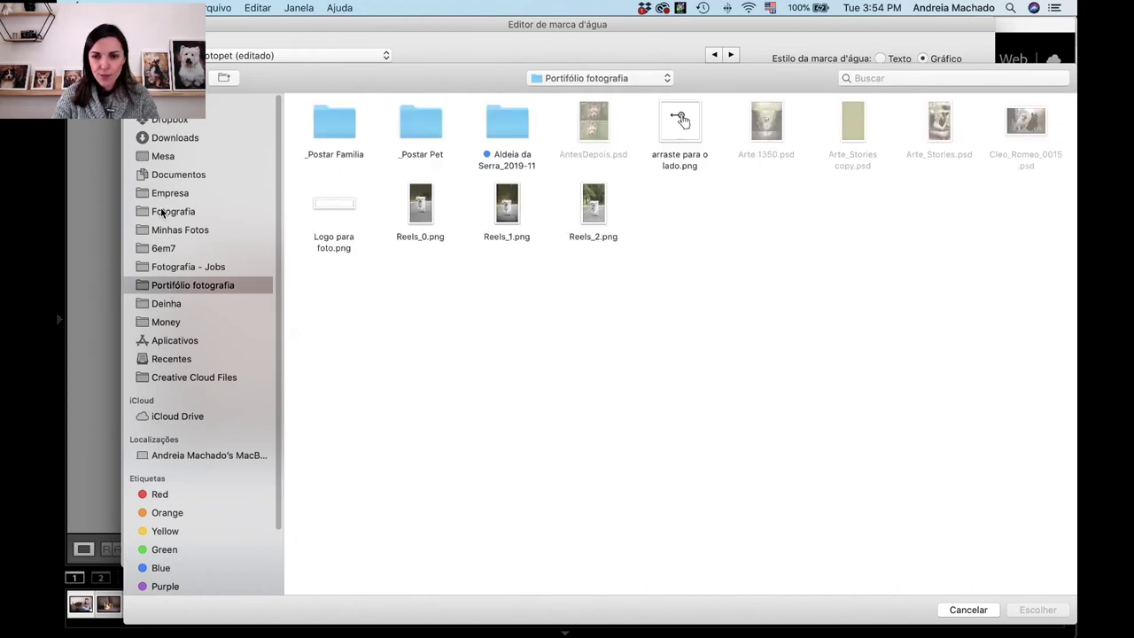
pyautogui.click(317, 206)
pyautogui.press('space')
pyautogui.press('space')
pyautogui.press('space')
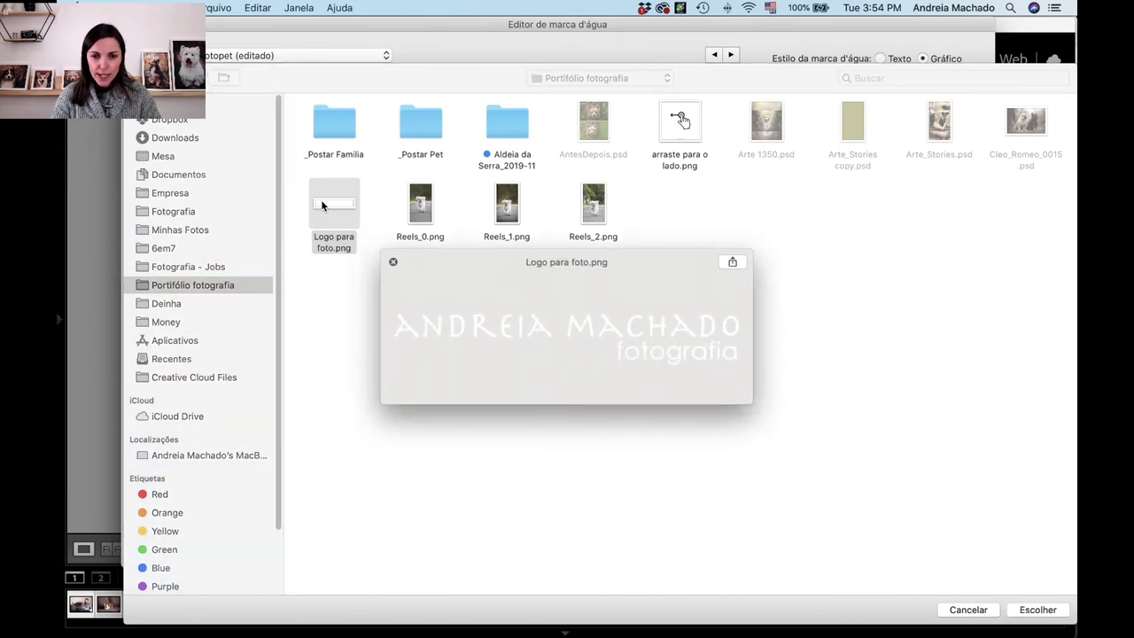
pyautogui.press('space')
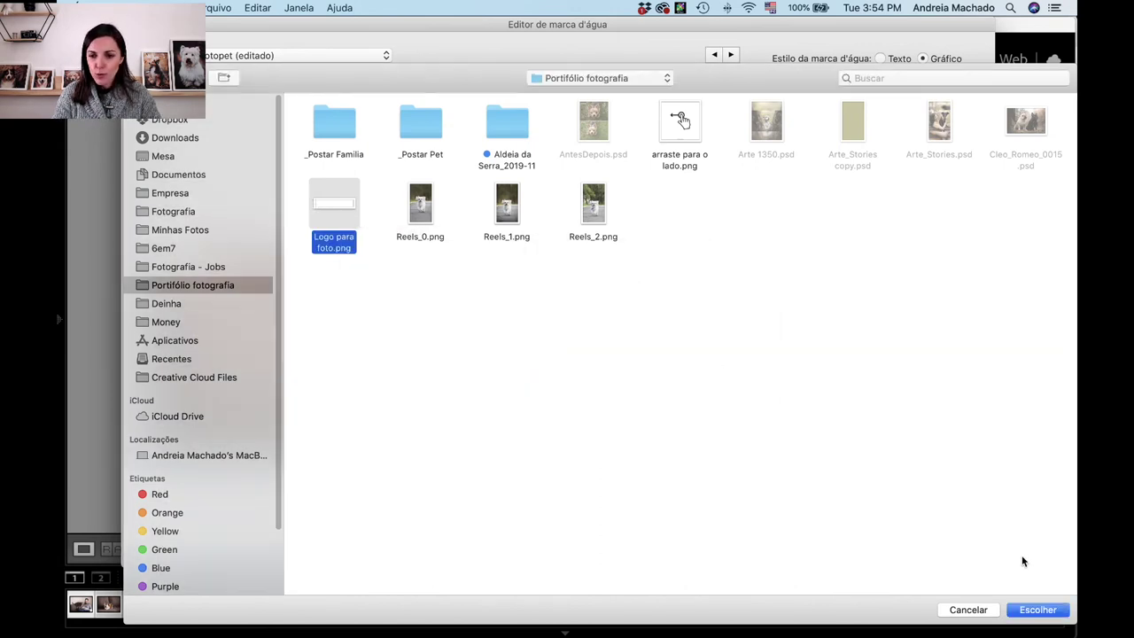
pyautogui.click(1038, 611)
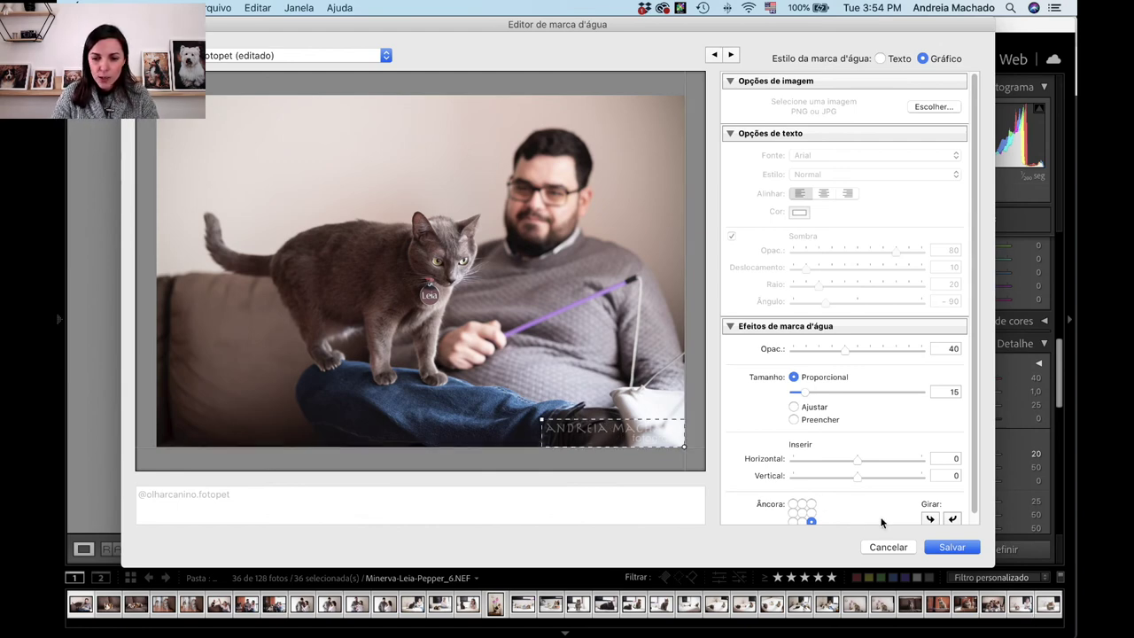
# - Anchor the logo bottom-left with size 13 and opacity 33
pyautogui.click(793, 522)
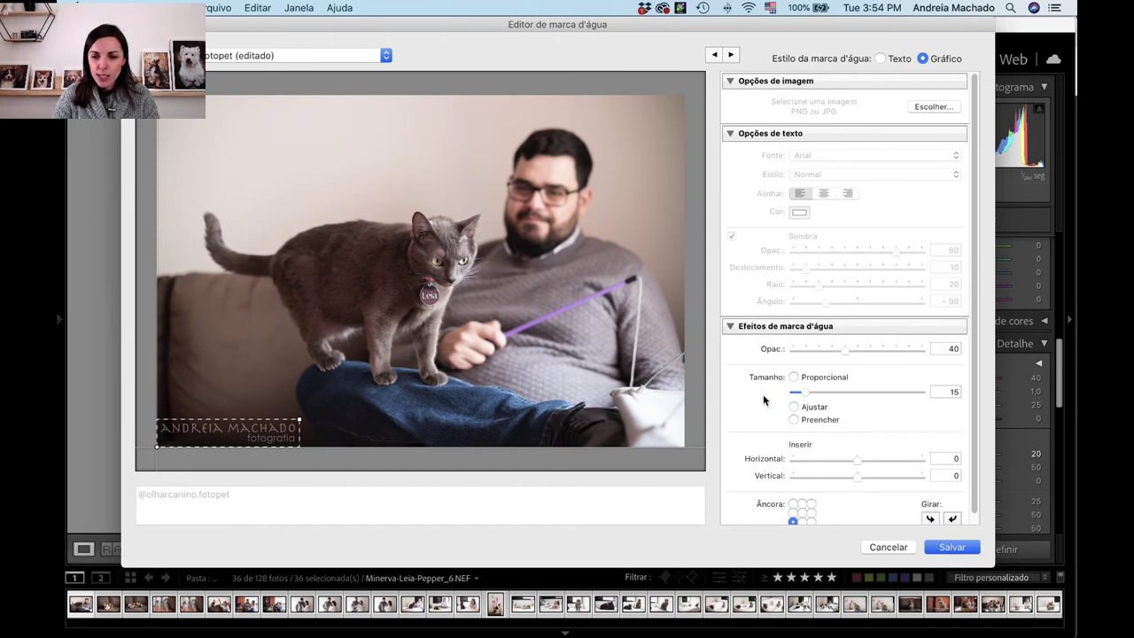
pyautogui.moveTo(805, 393)
pyautogui.mouseDown()
pyautogui.moveTo(817, 398)
pyautogui.moveTo(807, 400)
pyautogui.mouseUp()
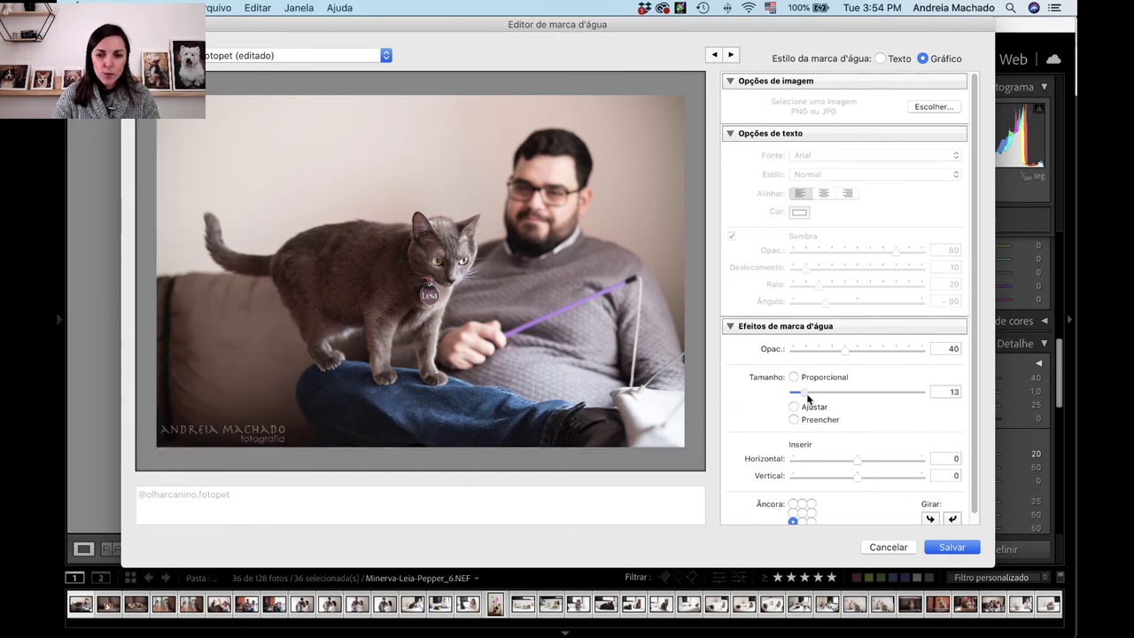
pyautogui.moveTo(844, 351)
pyautogui.mouseDown()
pyautogui.moveTo(924, 352)
pyautogui.moveTo(835, 359)
pyautogui.mouseUp()
# - Try bottom-right and left-middle anchors, return to bottom-left, then cancel the logo edits
pyautogui.scroll(-1, 830, 357)
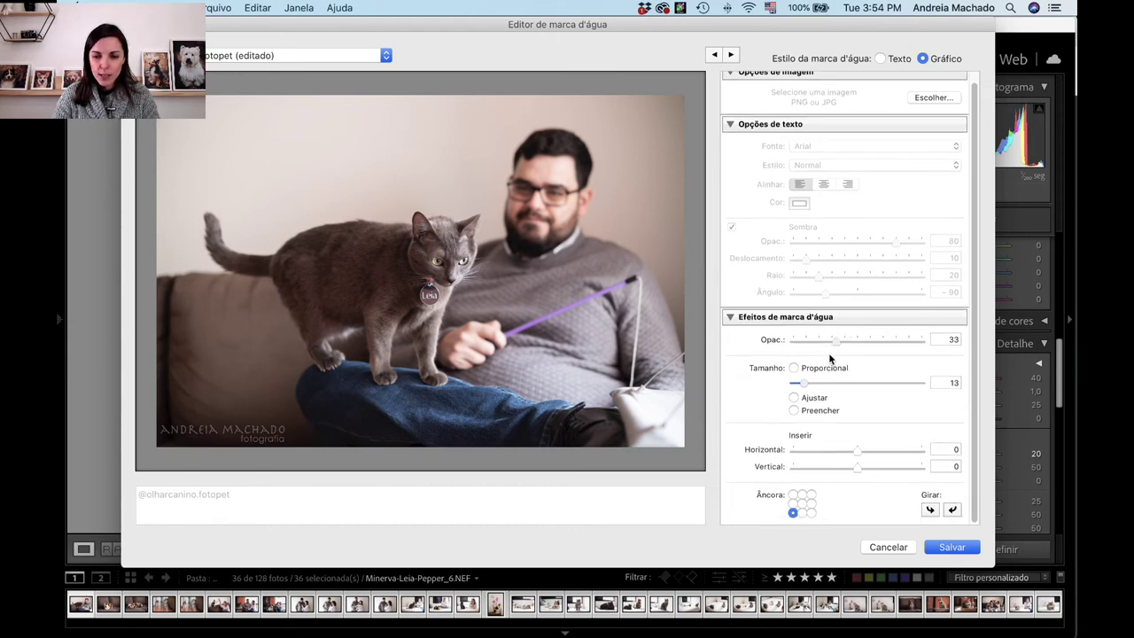
pyautogui.click(810, 512)
pyautogui.click(793, 504)
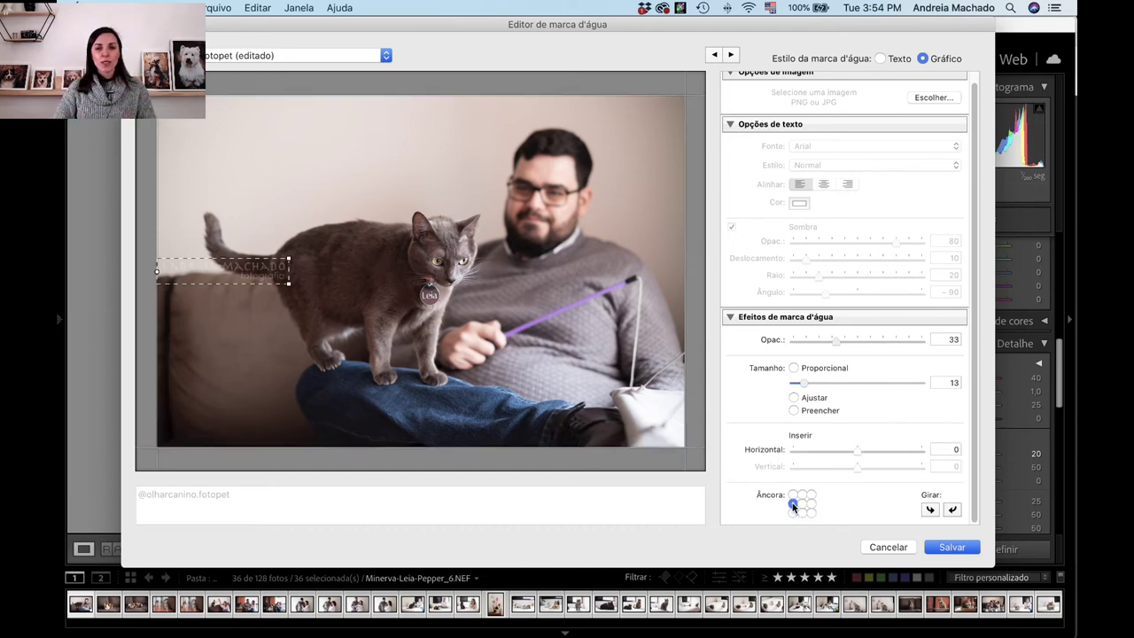
pyautogui.click(793, 514)
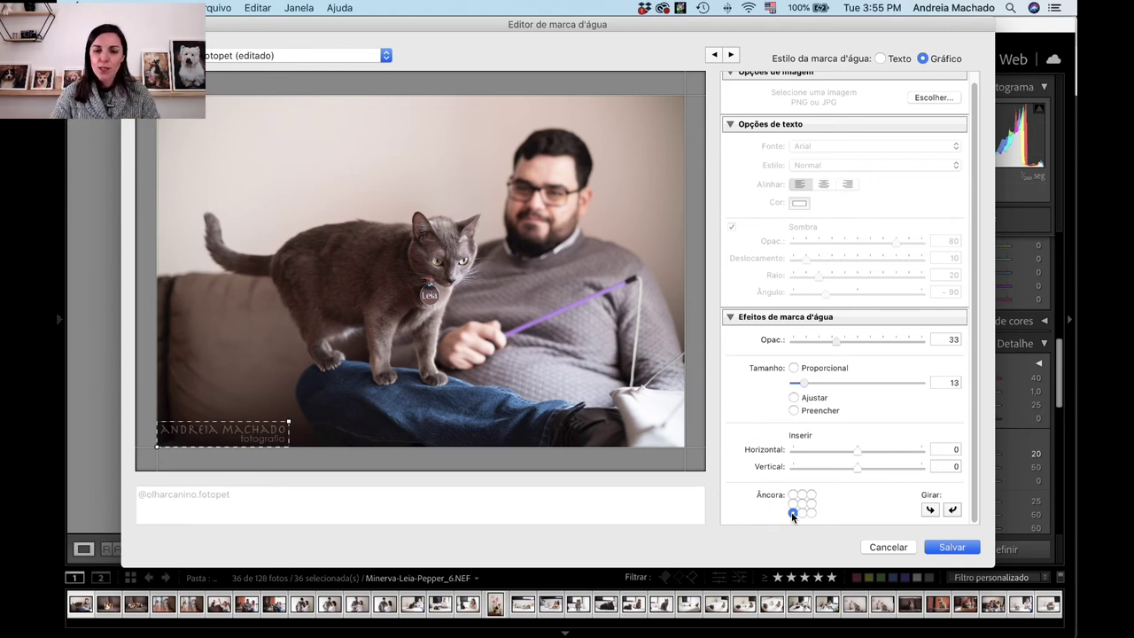
pyautogui.click(902, 550)
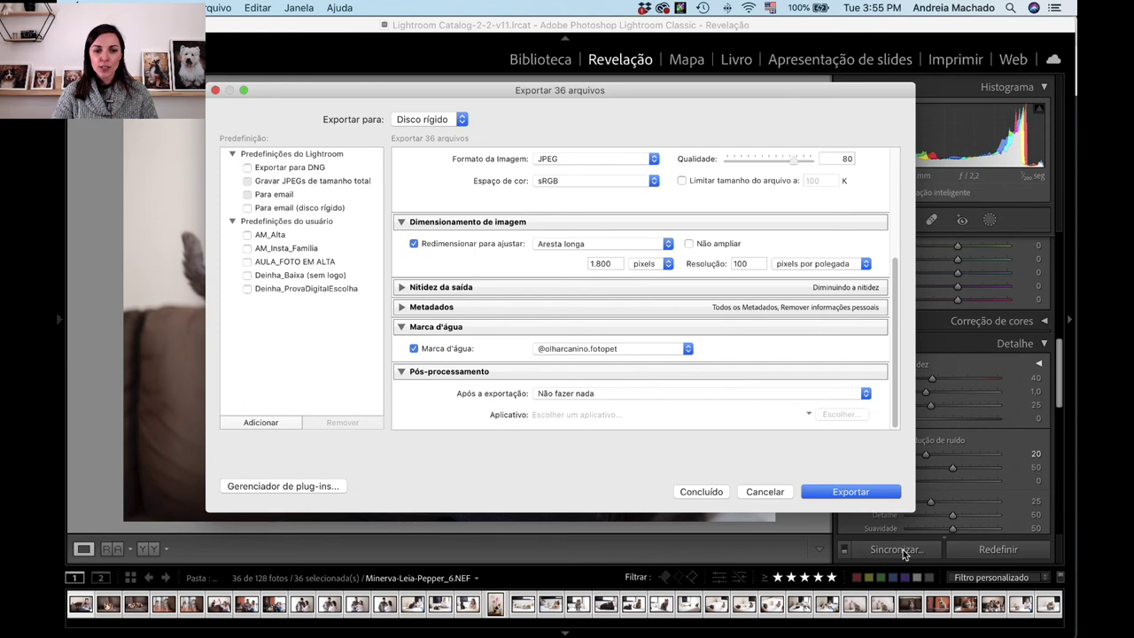
# - Save user preset AULA_FOTOS EM BAIXA, then load AULA_FOTO EM ALTA (quality 100, 300 ppi)
pyautogui.click(259, 423)
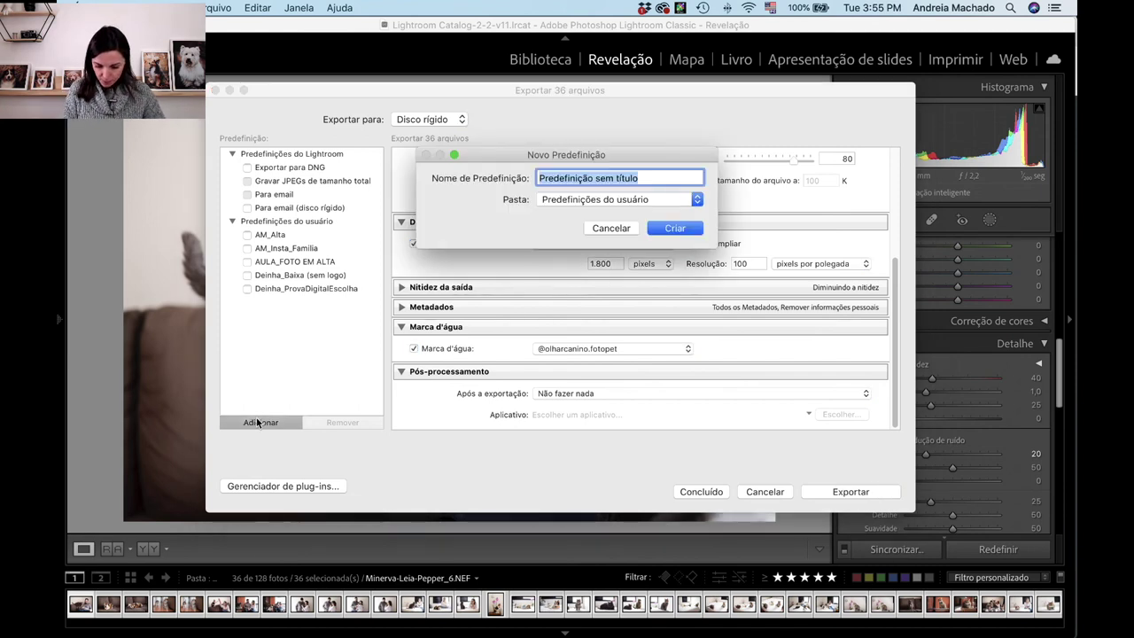
pyautogui.press('BackSpace')
pyautogui.write('AULA_FOTOS EM BAIXA')
pyautogui.click(695, 231)
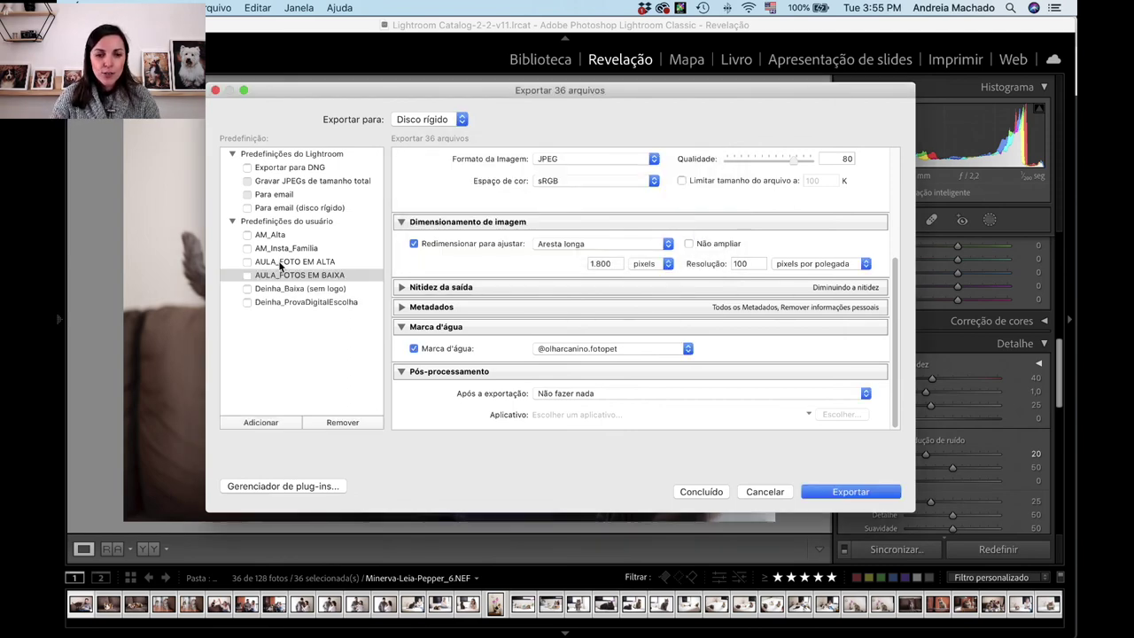
pyautogui.click(280, 263)
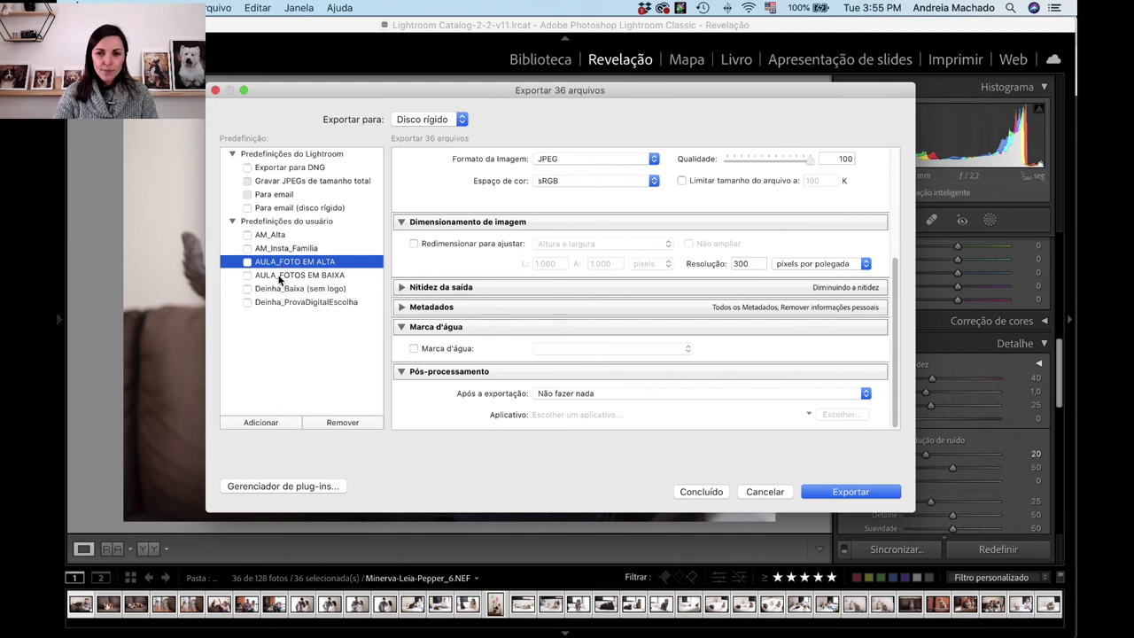
# - Toggle between the AULA_FOTOS EM BAIXA and AULA_FOTO EM ALTA presets, ending on AULA_FOTO EM ALTA (JPEG 100, 300 ppi)
pyautogui.click(279, 276)
pyautogui.click(279, 263)
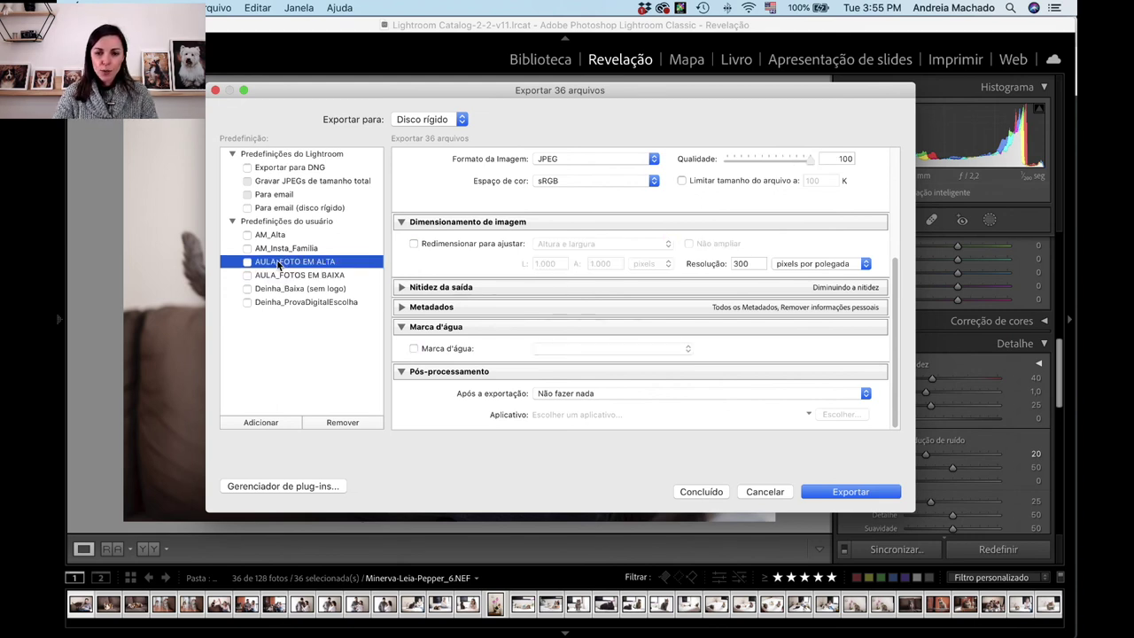
pyautogui.click(279, 276)
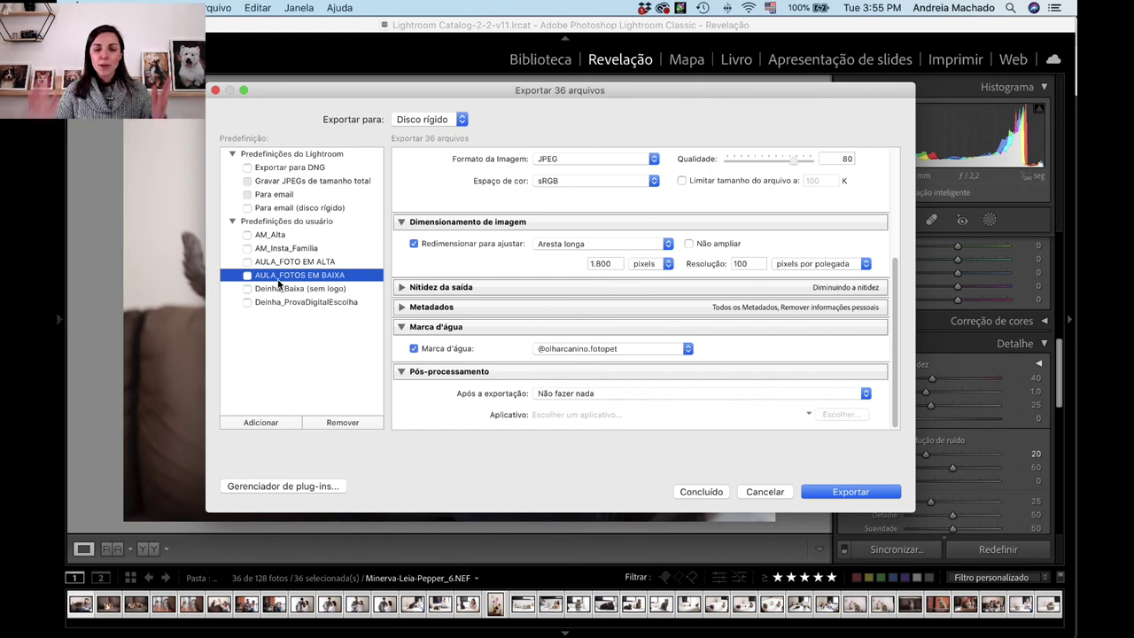
pyautogui.click(288, 262)
pyautogui.scroll(2, 518, 254)
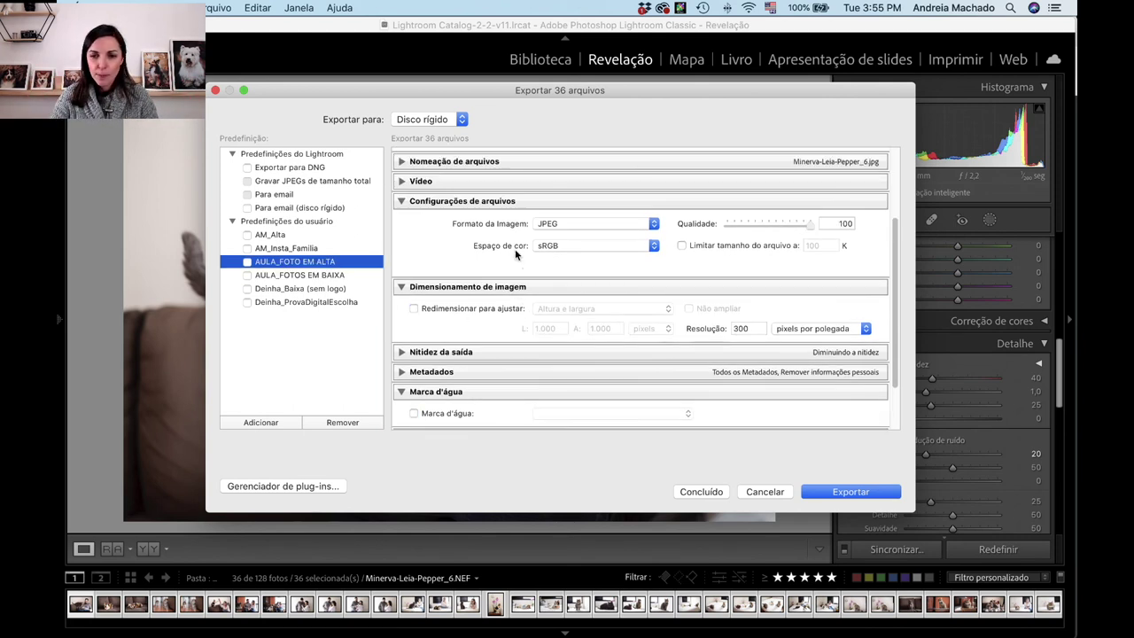
pyautogui.scroll(3, 518, 254)
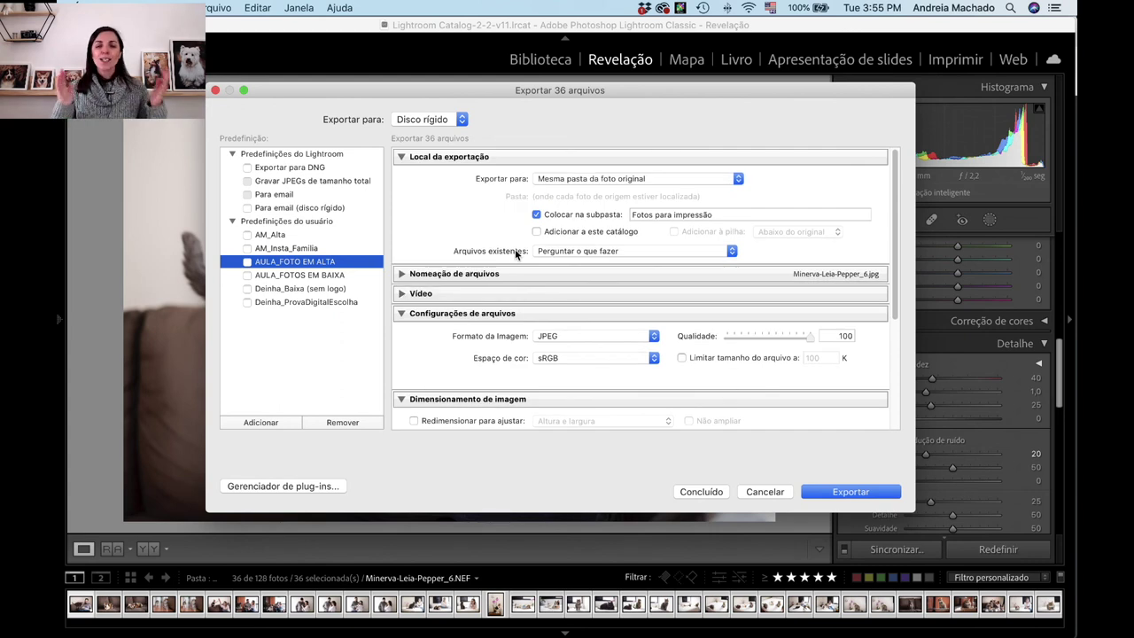